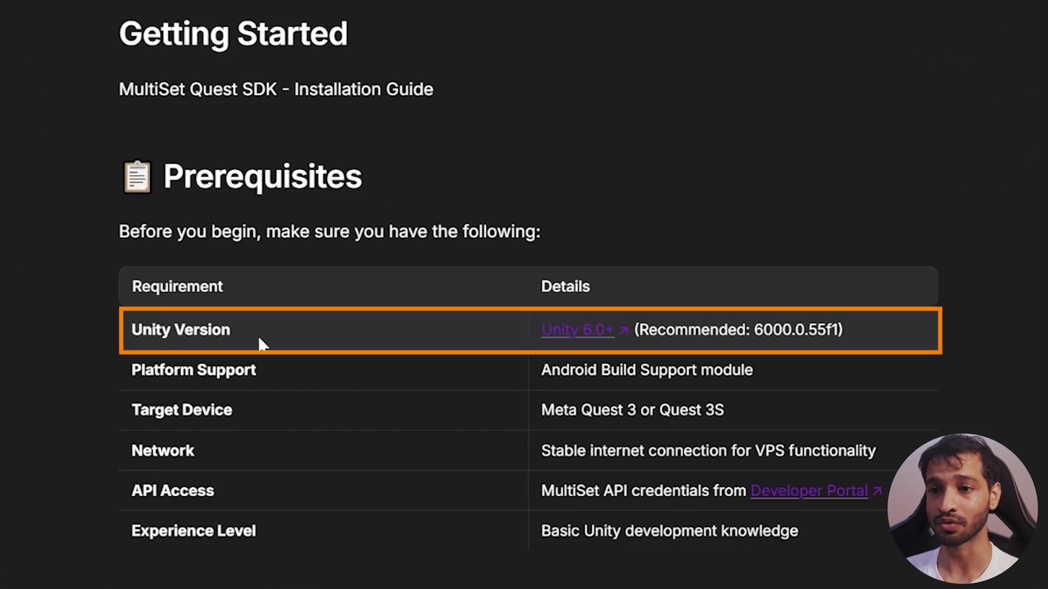
# Go to developer.multiset.ai and sign up for a developer account.
pyautogui.click(612, 334)
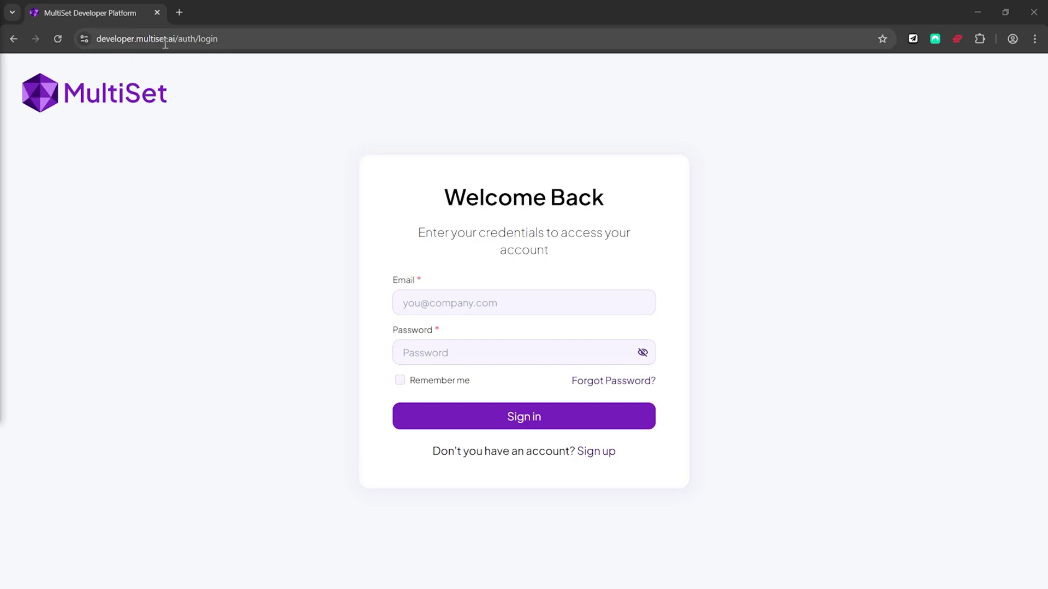
pyautogui.click(611, 452)
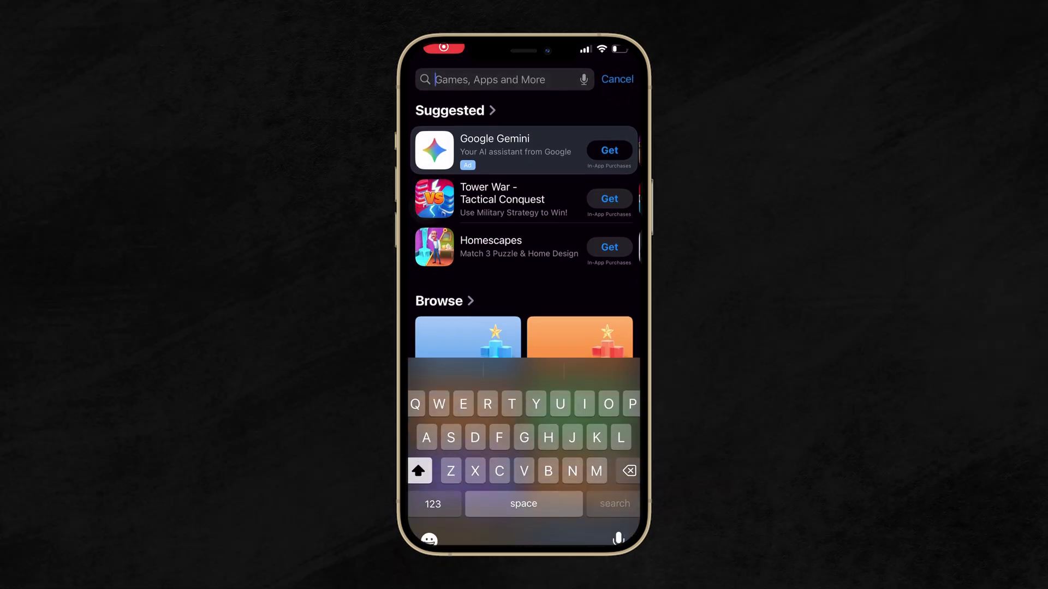
# Search the App Store for 'Multi', install MultiSet, and start creating a new map.
pyautogui.write('Multiset')
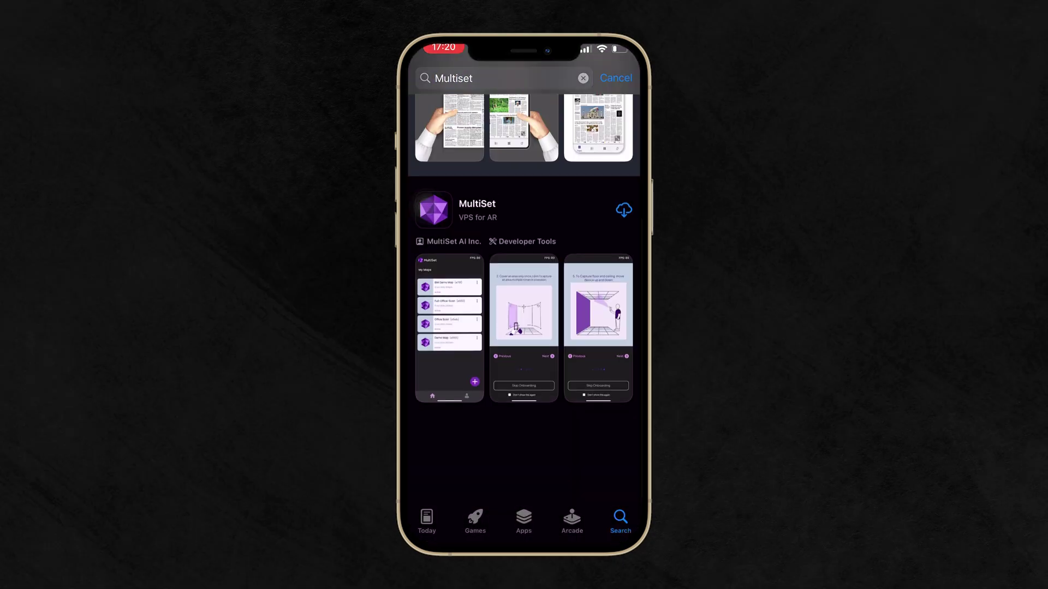
pyautogui.click(427, 206)
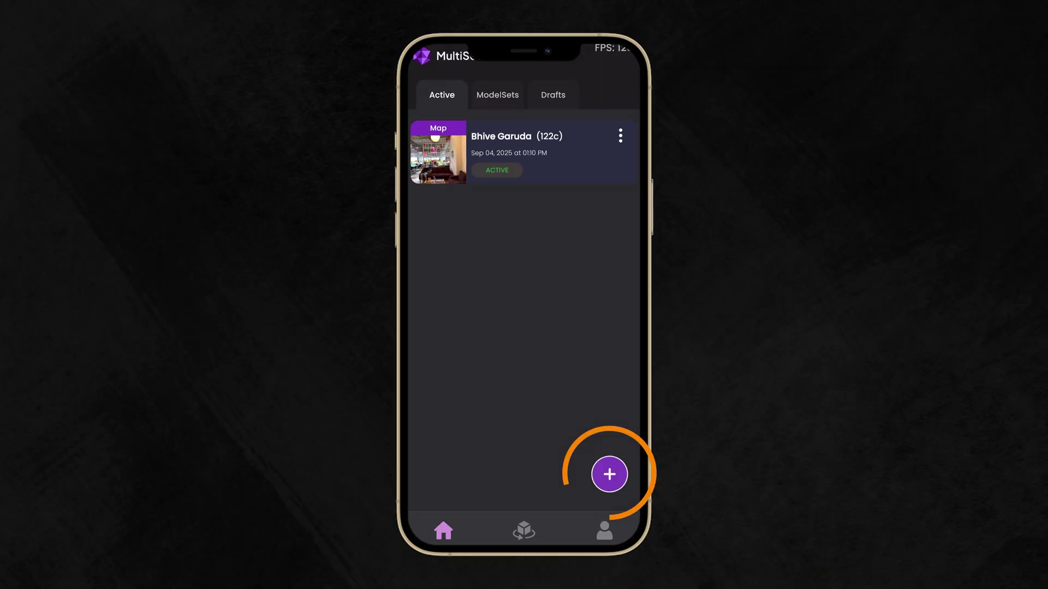
pyautogui.click(610, 474)
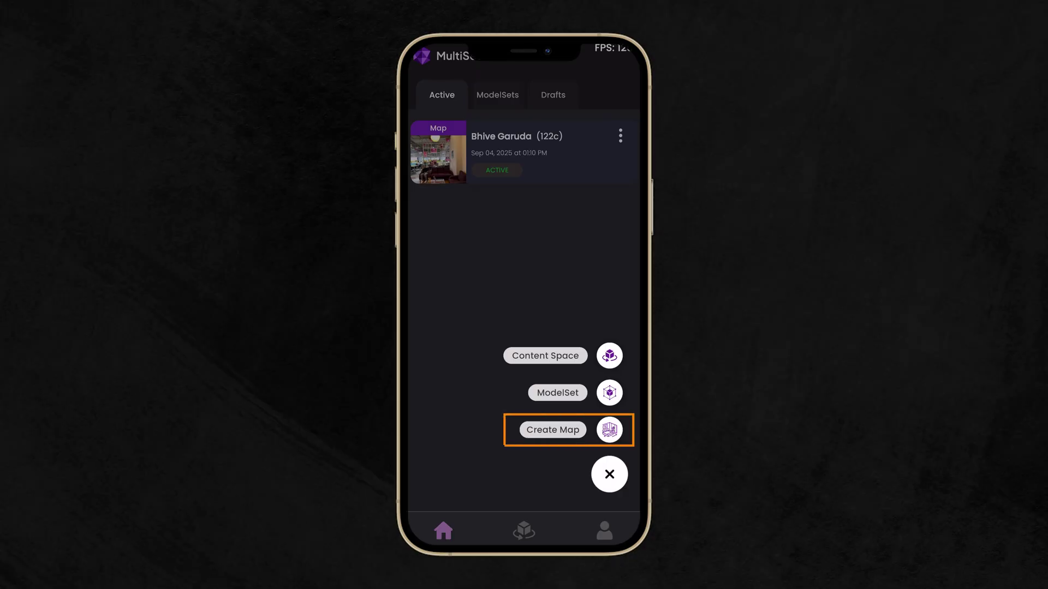
pyautogui.click(609, 429)
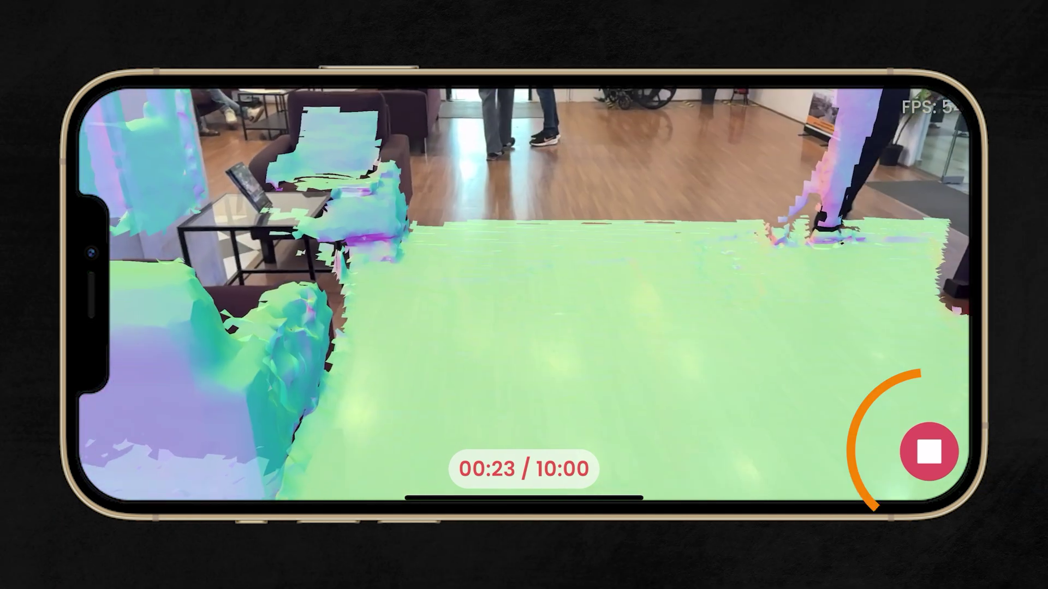
# Stop the scan, name the map 'Map 02', and submit its map data.
pyautogui.click(929, 452)
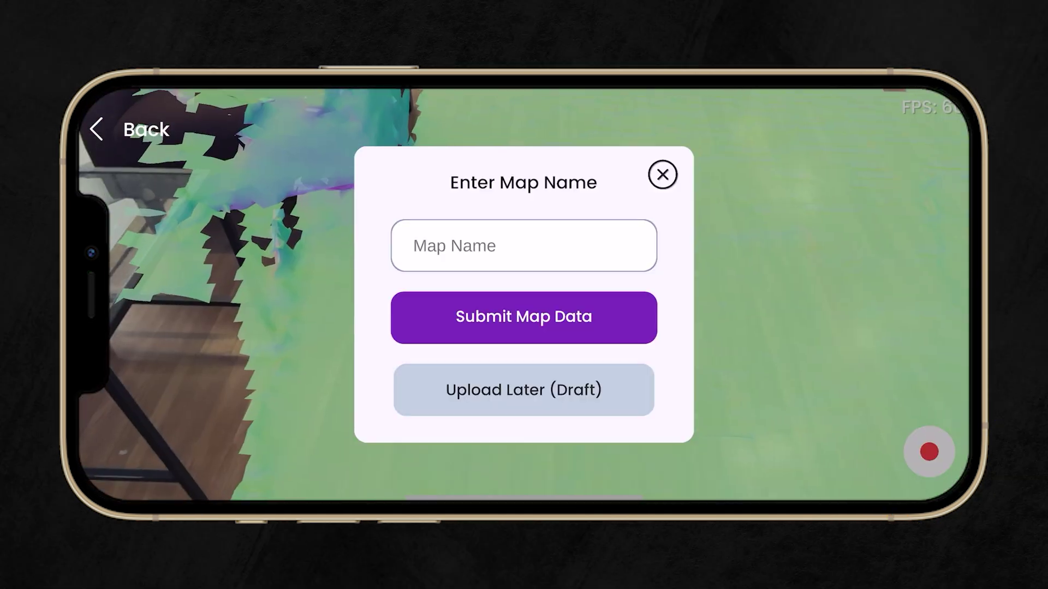
pyautogui.click(524, 243)
pyautogui.write('Map 02')
pyautogui.click(812, 269)
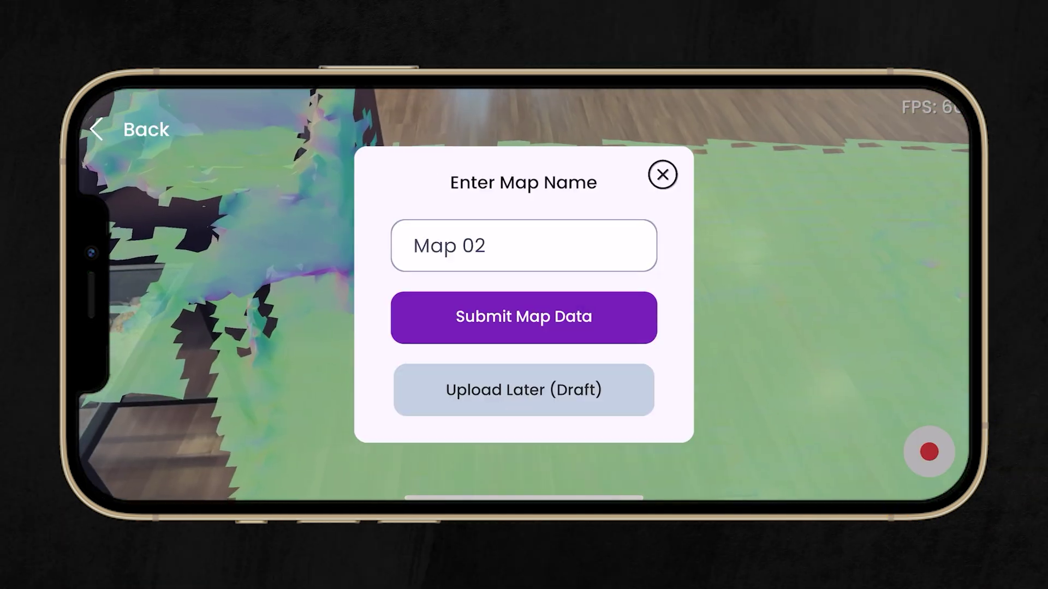
pyautogui.click(524, 318)
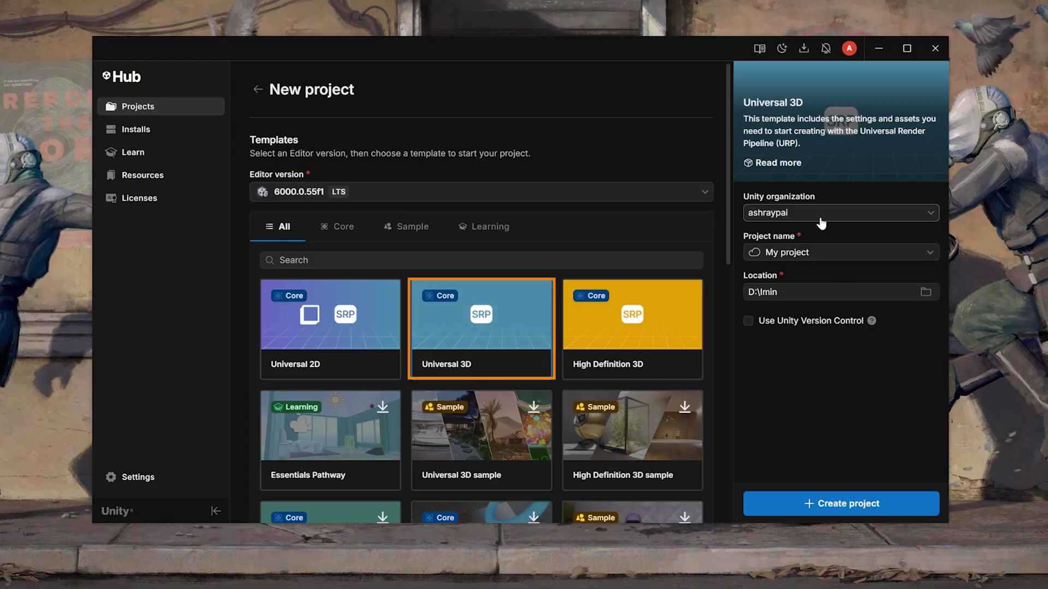
# Name the Universal 3D project 'MultiSet Indoor Navigation' and create it.
pyautogui.click(818, 252)
pyautogui.write('MultiSet Indoor Navigation')
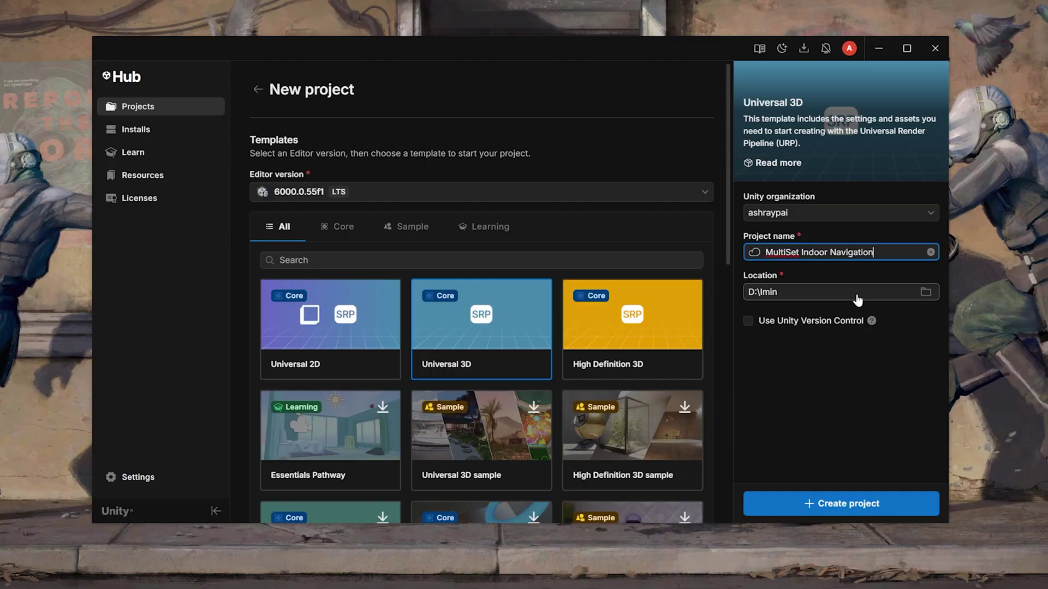
pyautogui.click(869, 506)
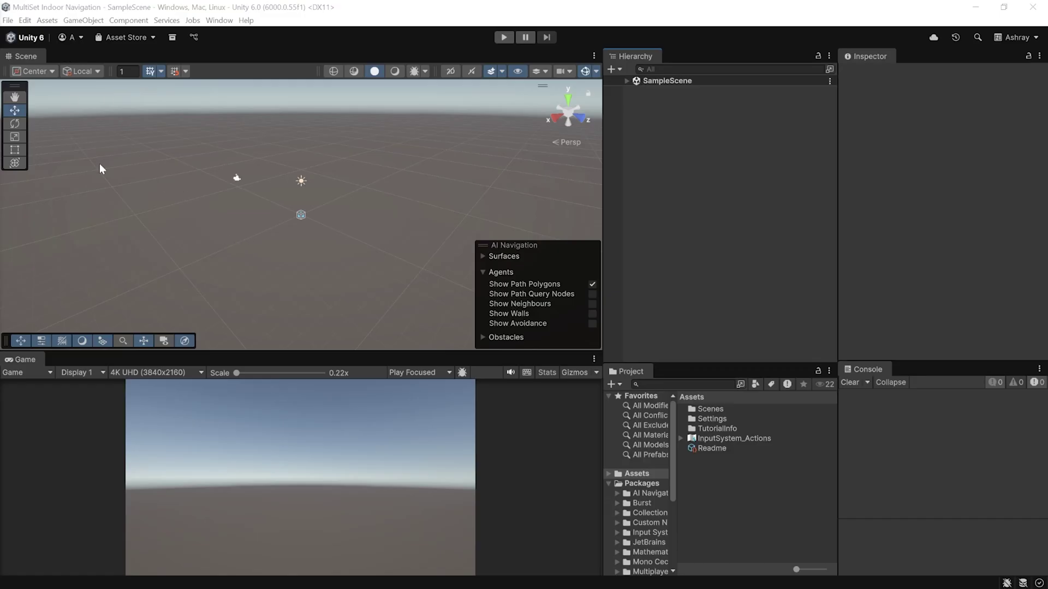
# Switch the build platform to Android in File > Build Profiles.
pyautogui.click(8, 20)
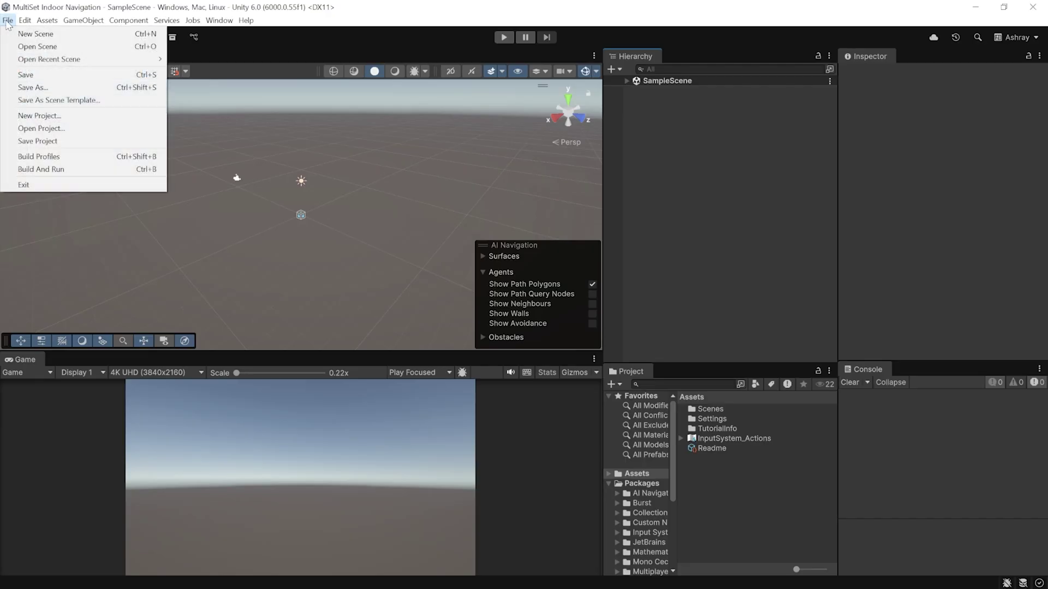
pyautogui.click(58, 158)
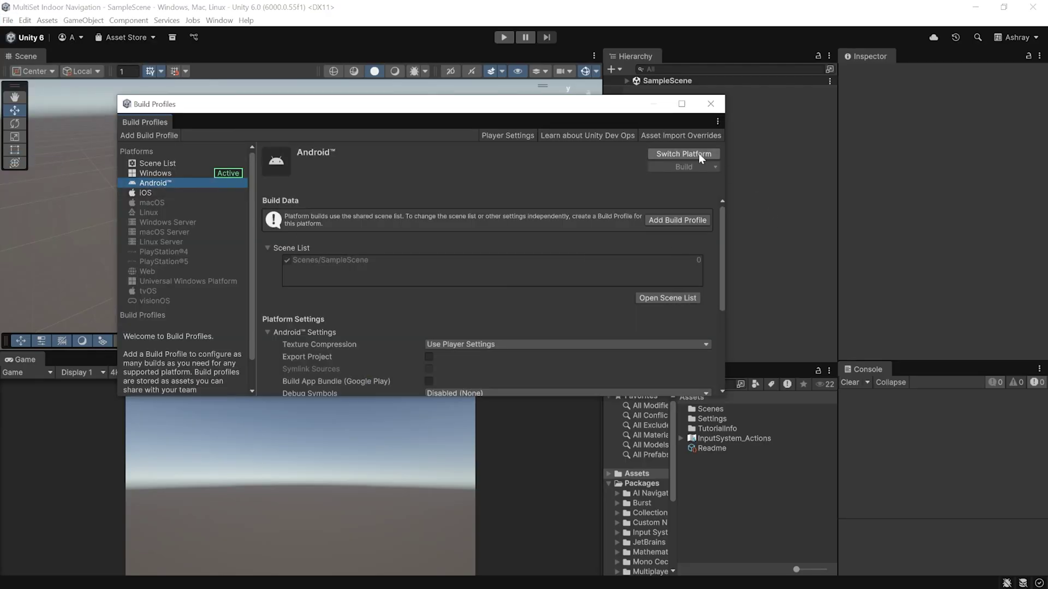
pyautogui.click(684, 153)
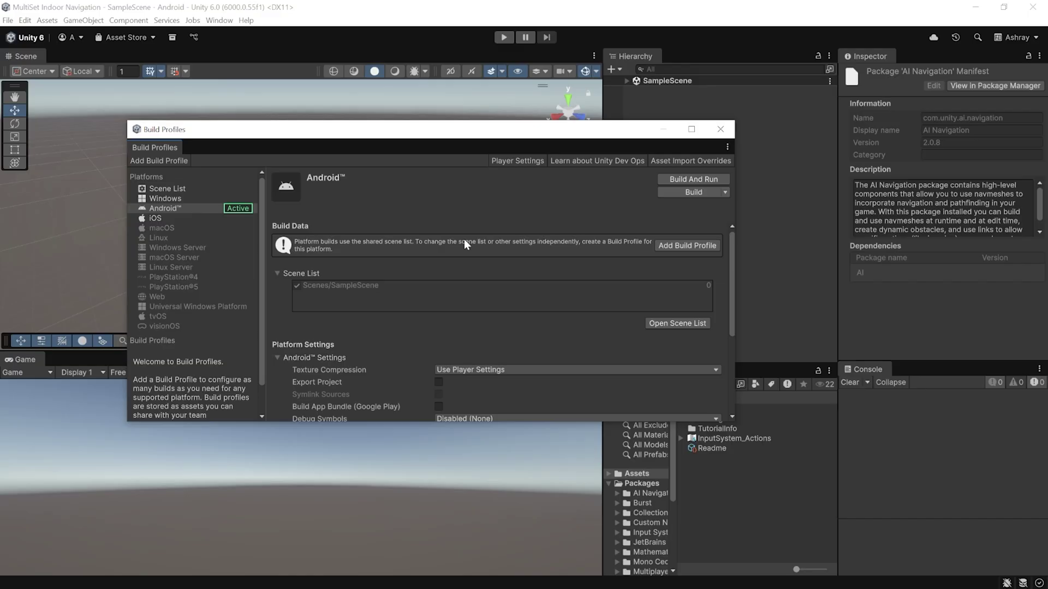
# Copy the MultiSet Quest SDK repository URL from the installation guide.
pyautogui.hotkey('alt', 'Tab')
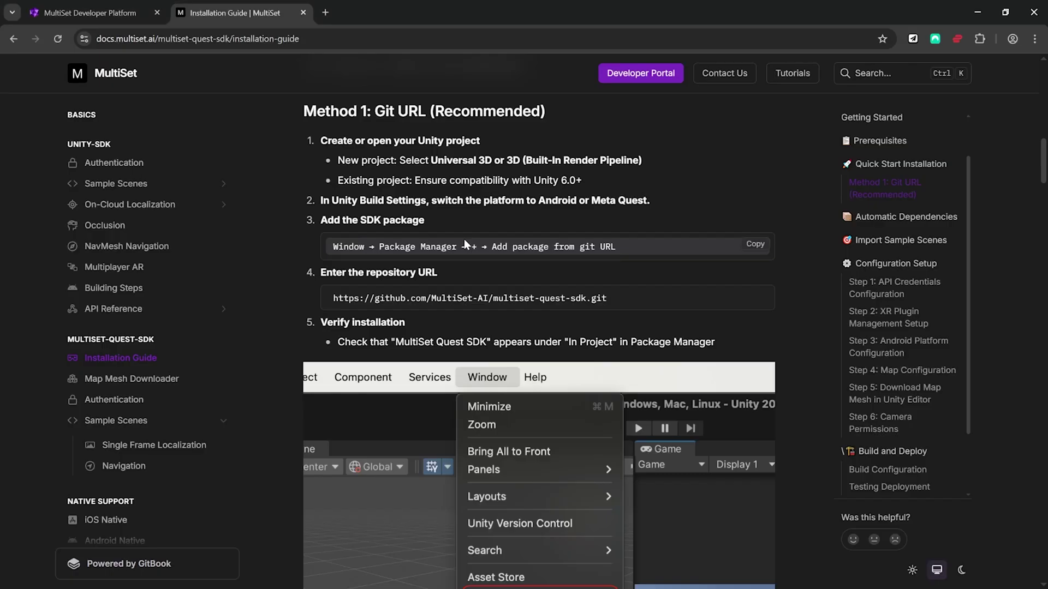
pyautogui.click(756, 299)
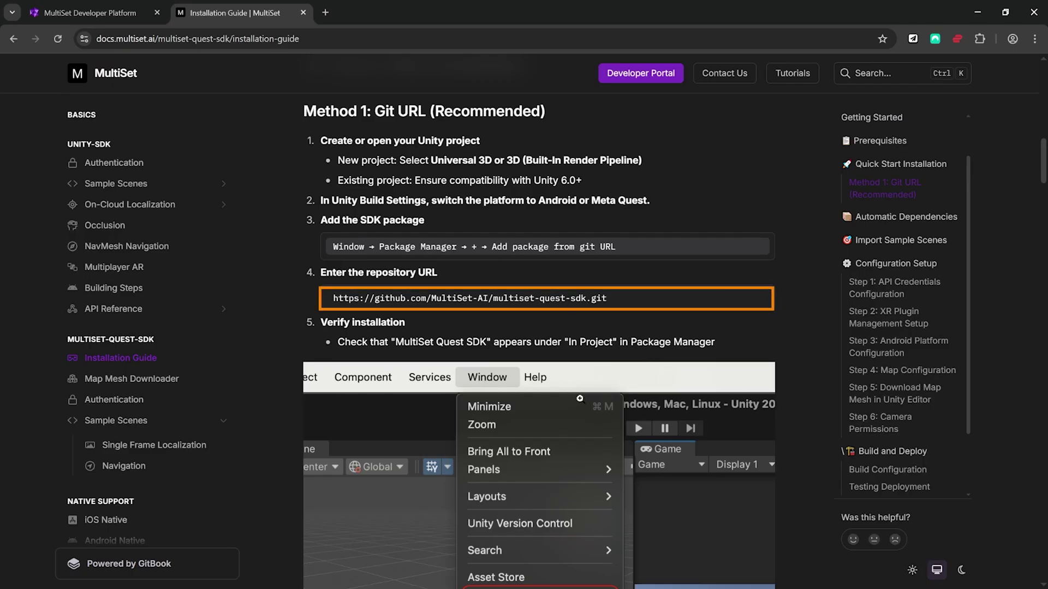
pyautogui.hotkey('alt', 'Tab')
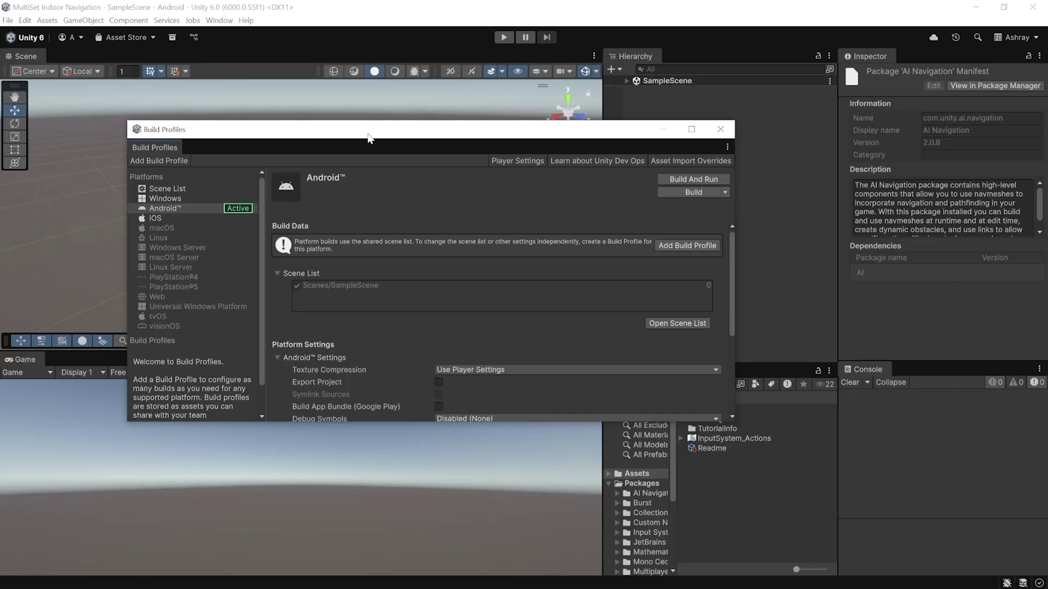
# Install the SDK in Package Manager via Install package from git URL.
pyautogui.click(219, 20)
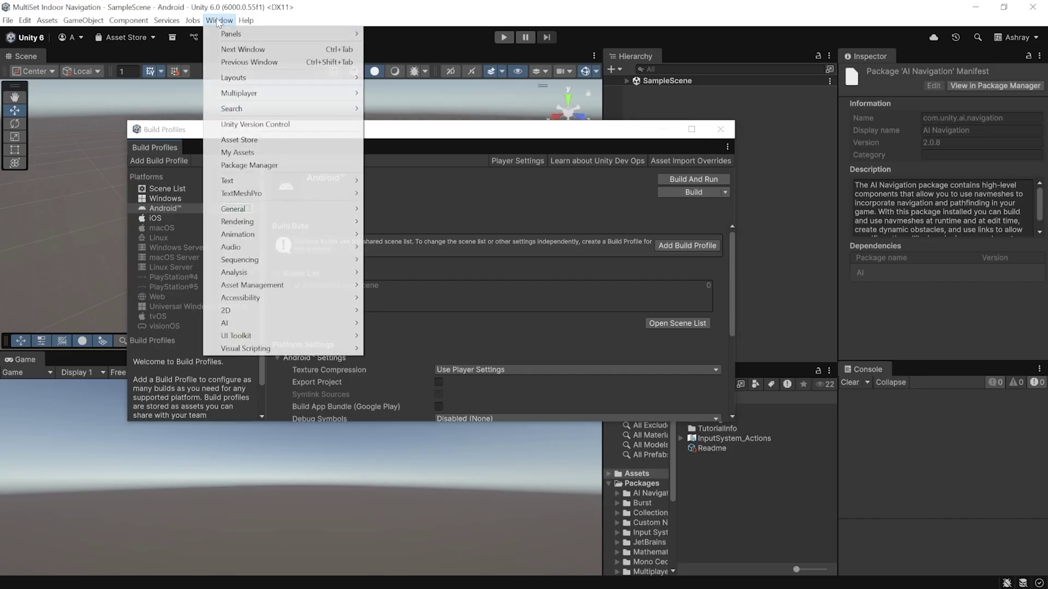
pyautogui.click(244, 164)
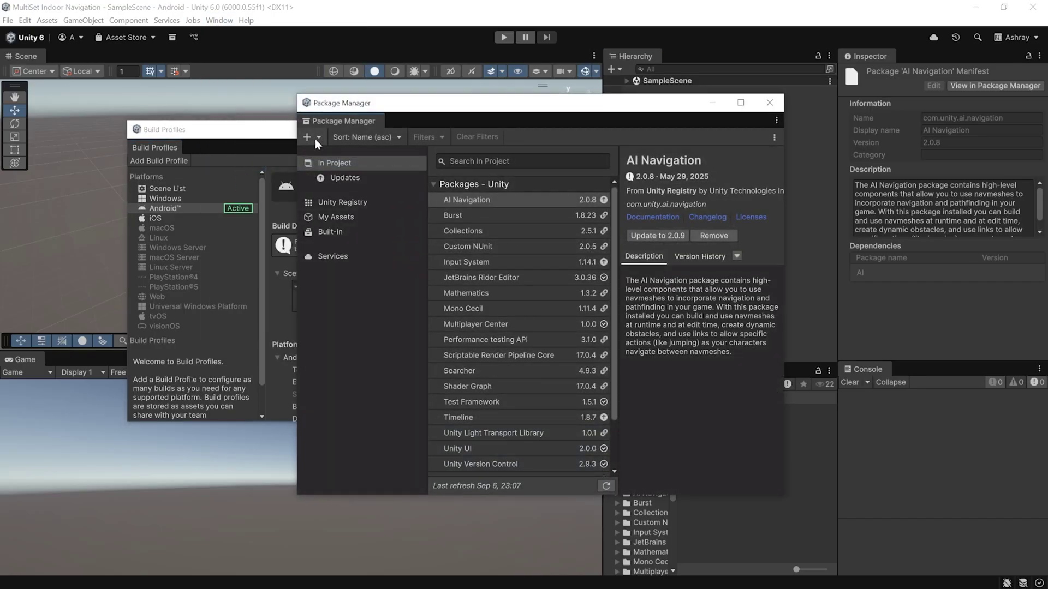
pyautogui.click(316, 138)
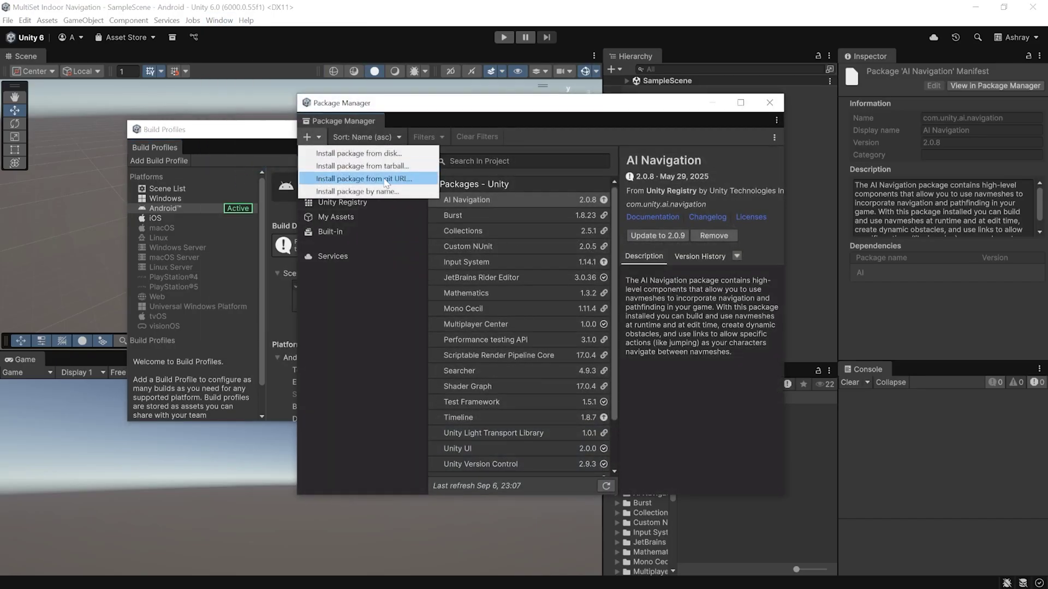
pyautogui.click(318, 179)
pyautogui.hotkey('ctrl', 'v')
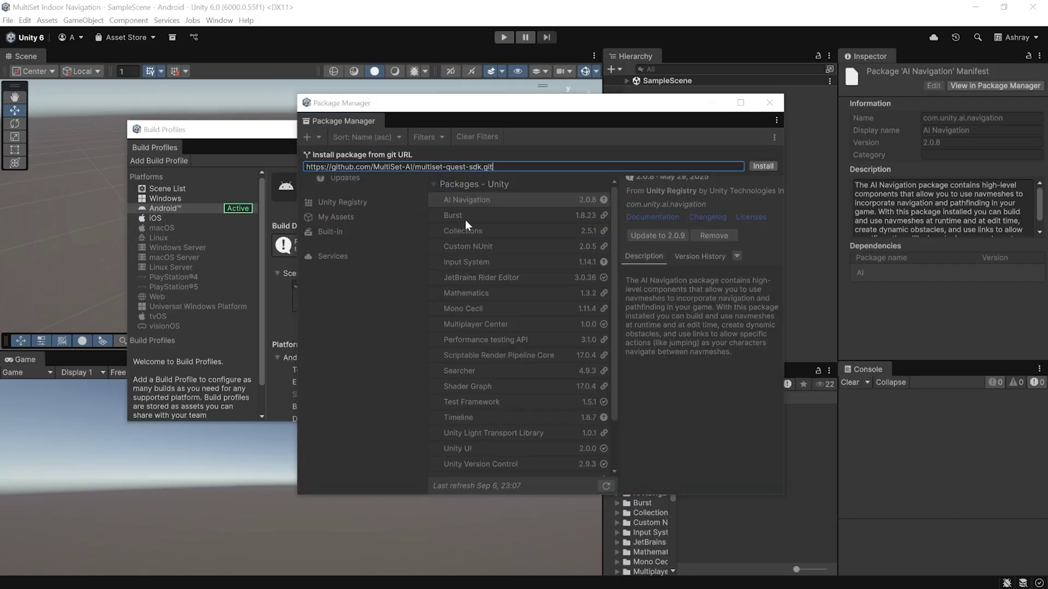
pyautogui.press('Return')
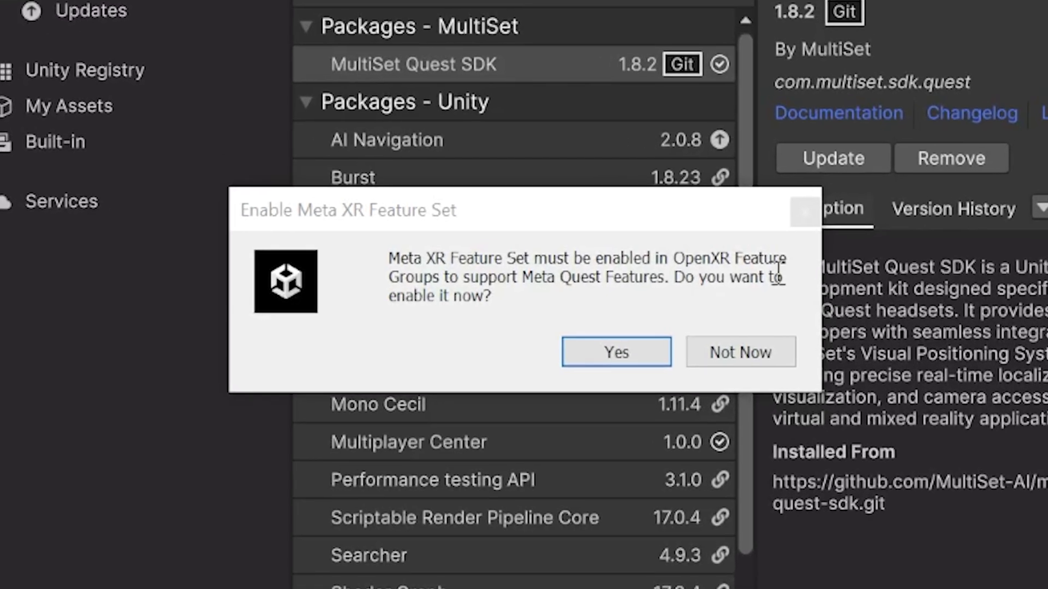
# Enable the Meta XR feature set, then create a new API credential in the portal.
pyautogui.click(606, 359)
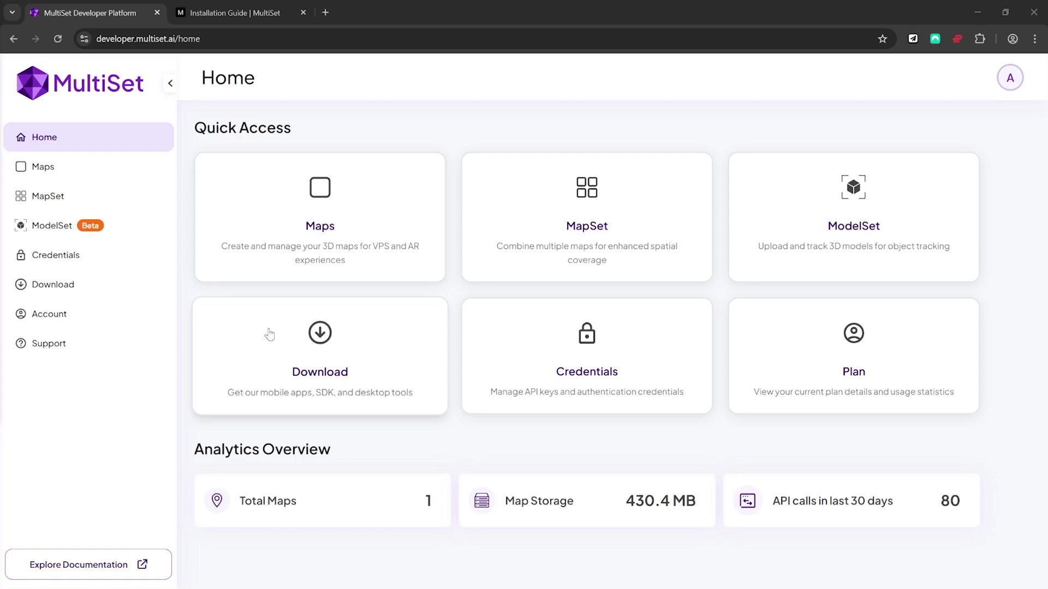
pyautogui.click(64, 258)
pyautogui.click(952, 139)
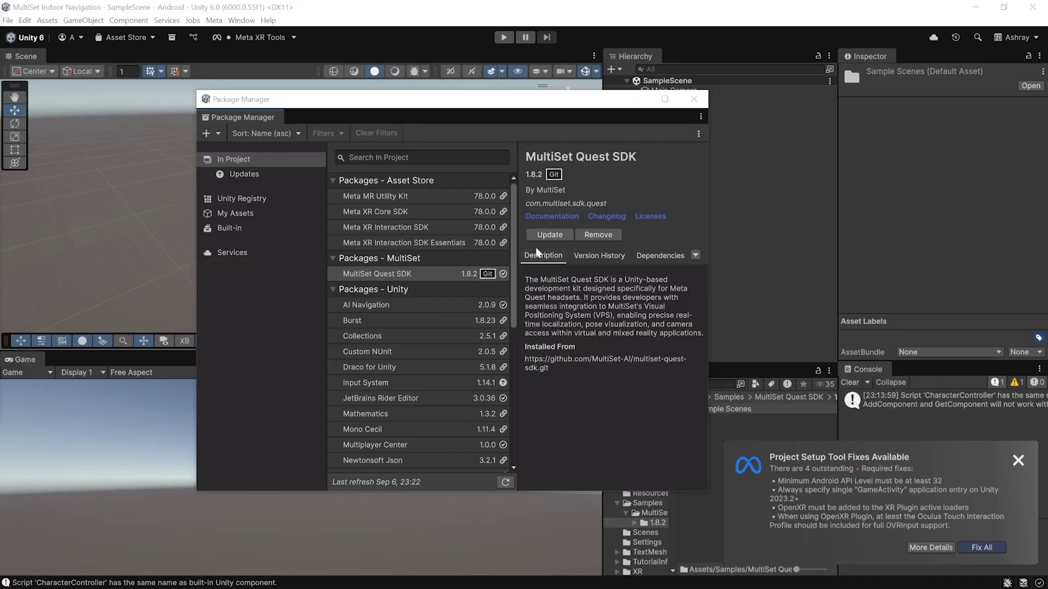
# Find MultiSet Quest SDK in Package Manager and review its Dependencies and Samples.
pyautogui.scroll(-1, 431, 397)
pyautogui.scroll(-2, 414, 389)
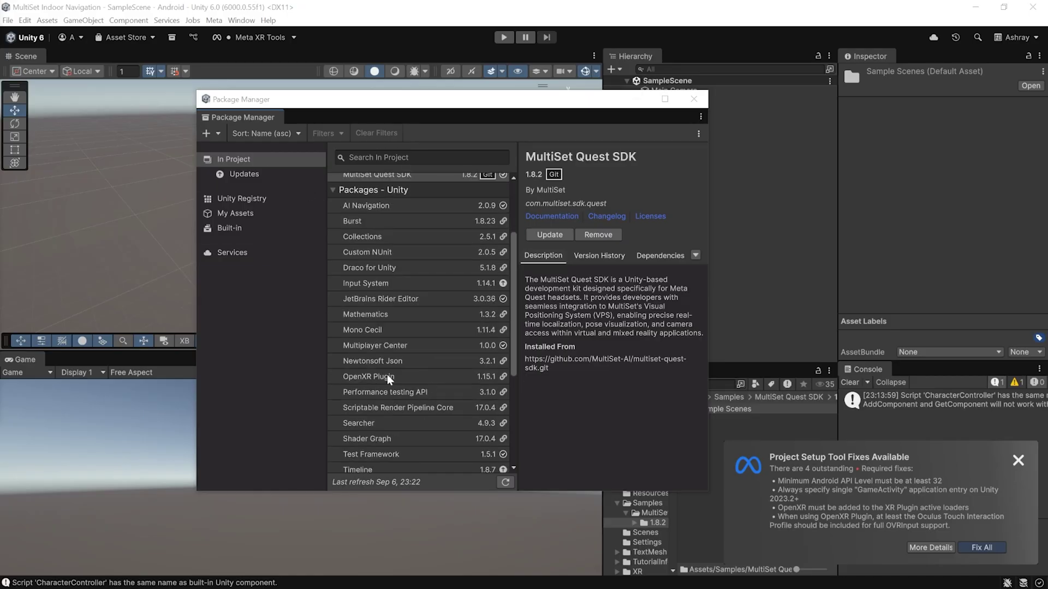
pyautogui.scroll(-5, 413, 382)
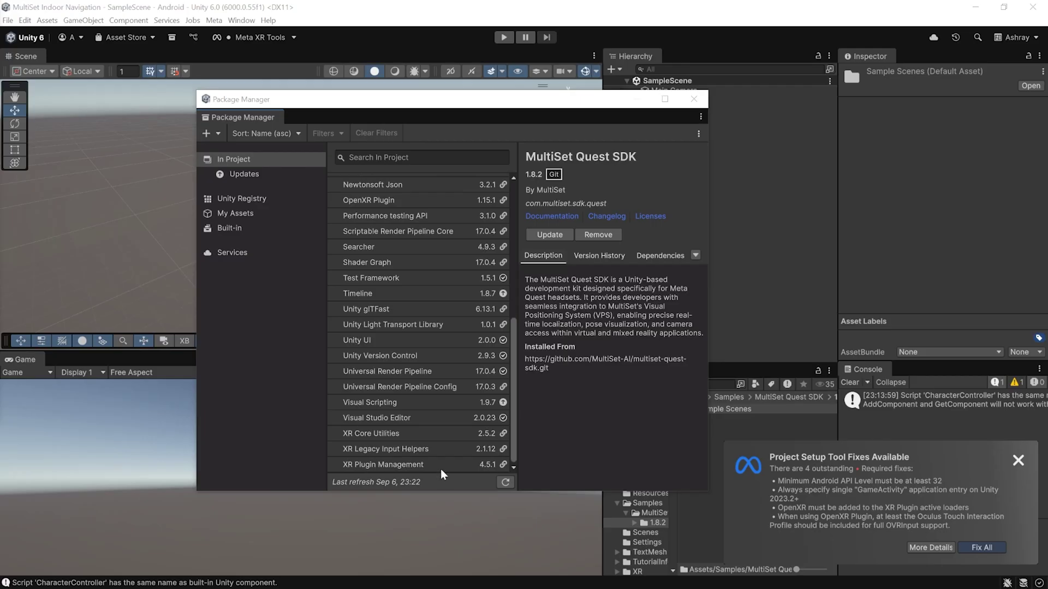
pyautogui.scroll(8, 445, 467)
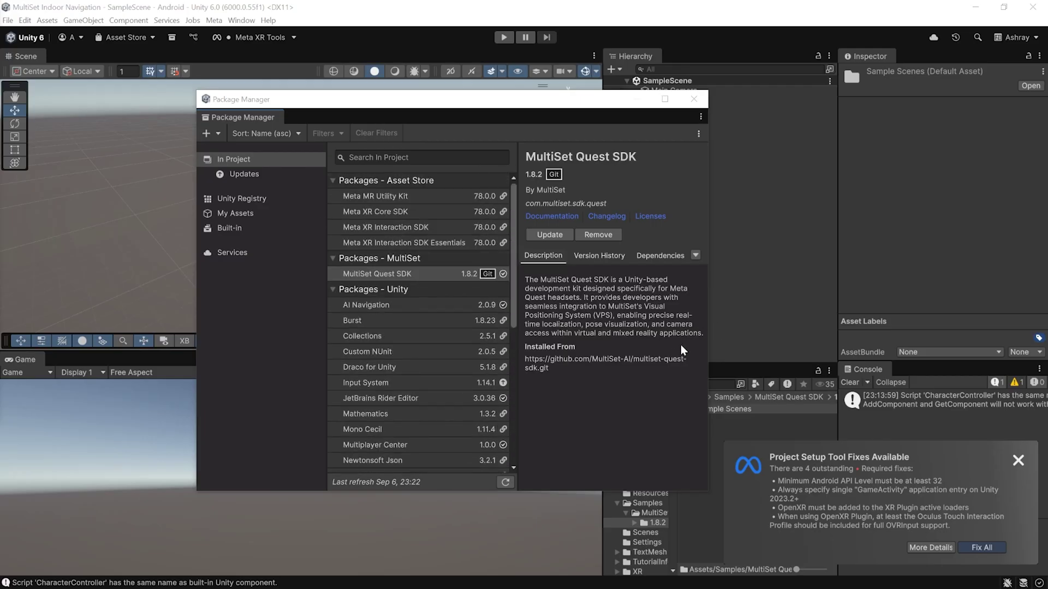
pyautogui.click(660, 255)
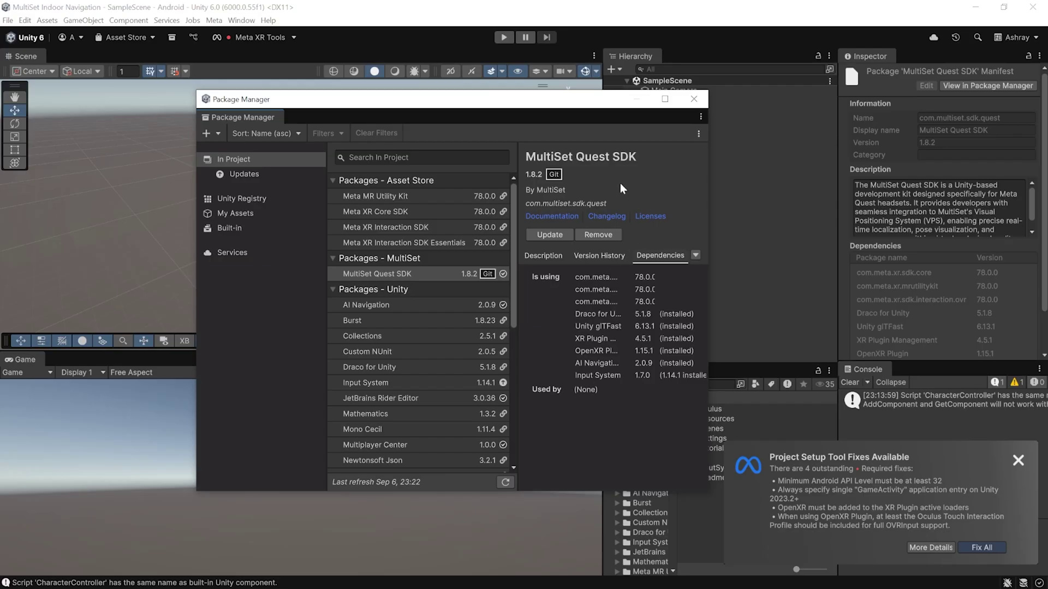
pyautogui.click(695, 256)
# Import the SDK's Sample Scenes and the TextMeshPro Essential Resources.
pyautogui.click(716, 268)
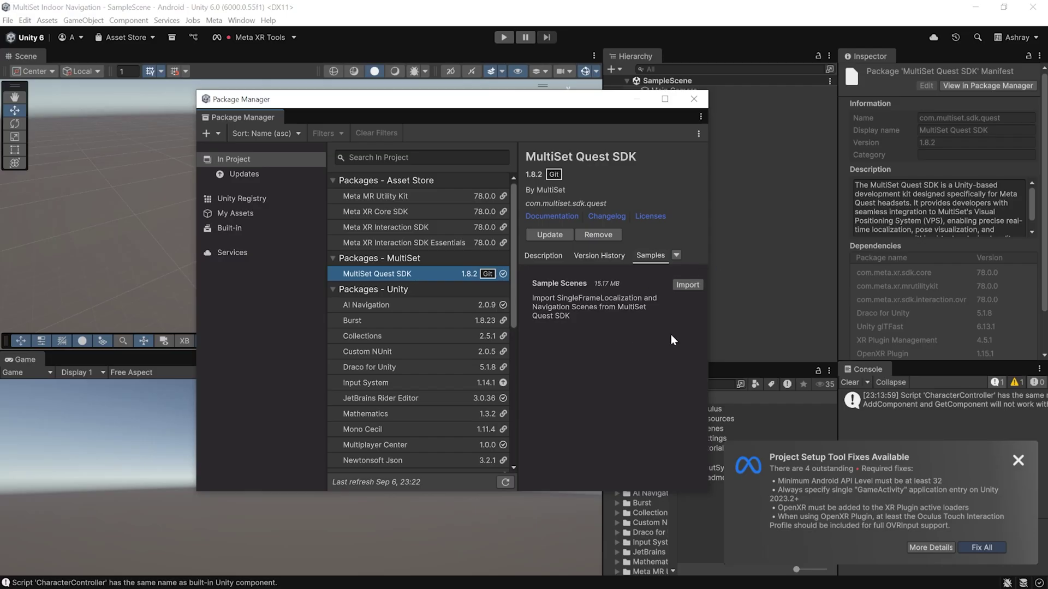
pyautogui.click(689, 285)
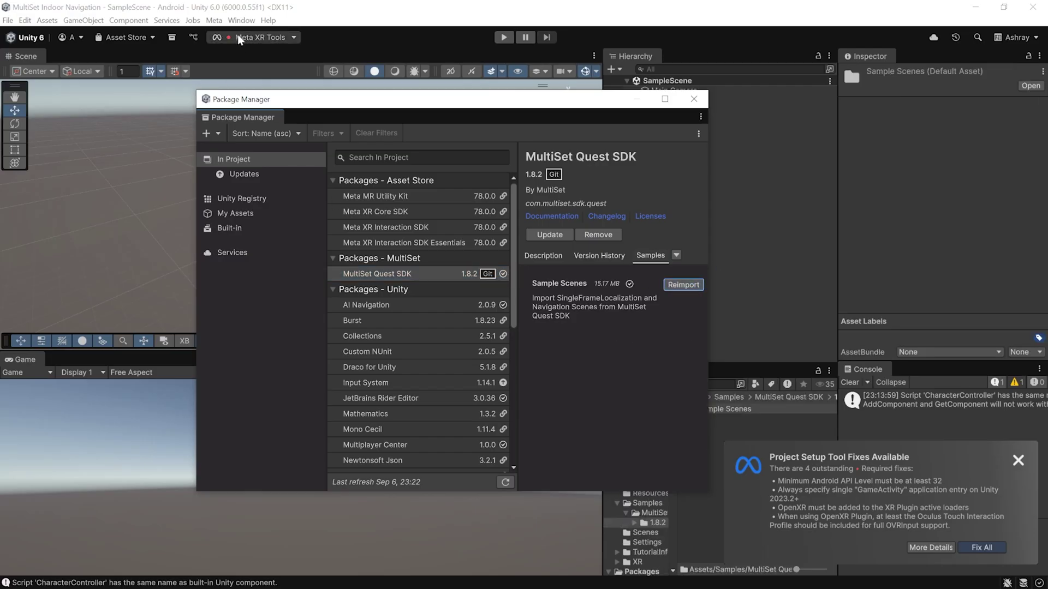
pyautogui.click(240, 20)
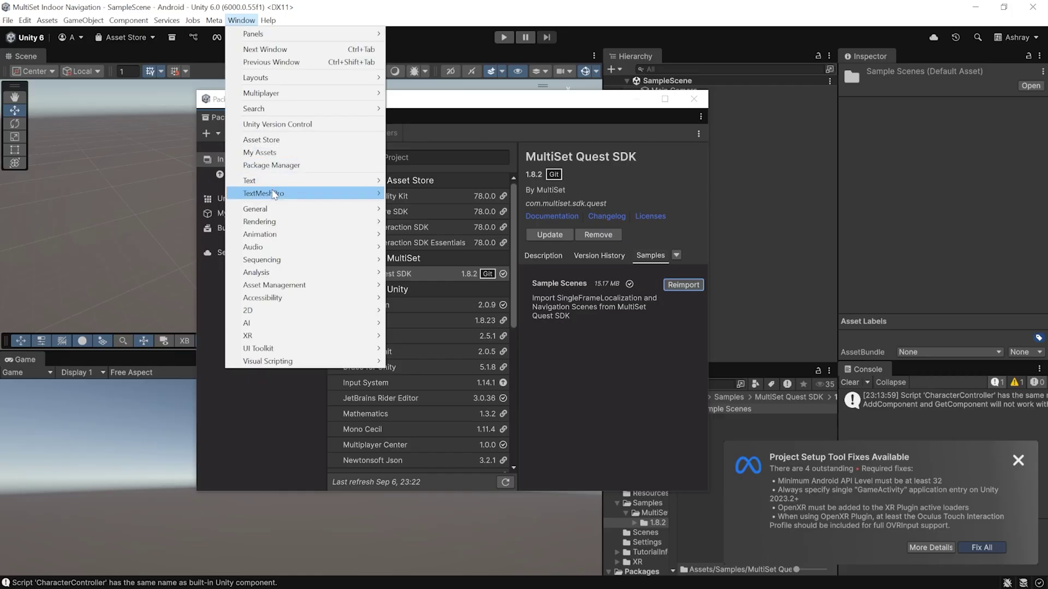
pyautogui.moveTo(275, 194)
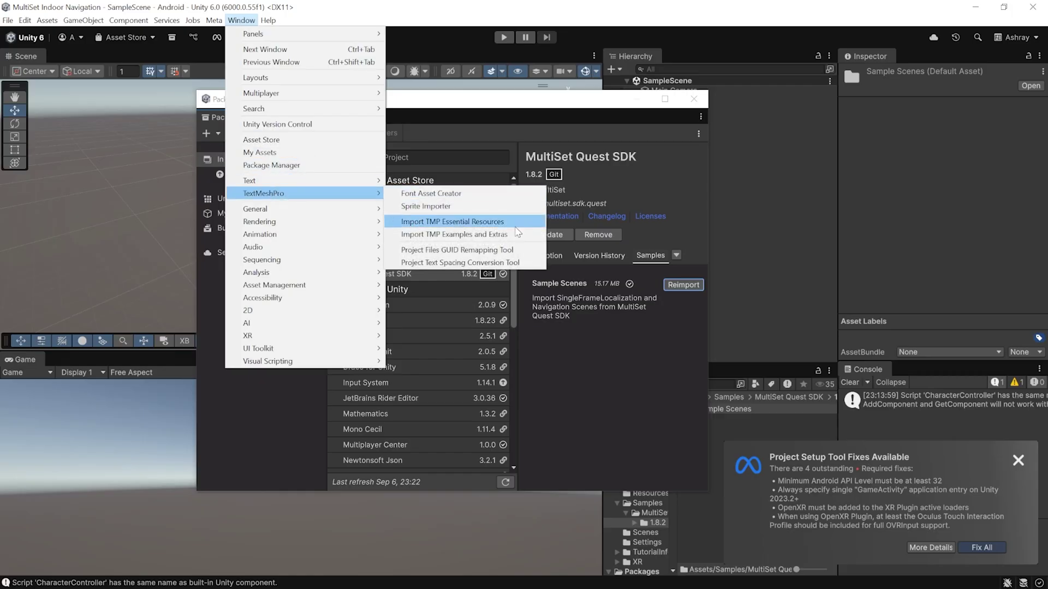
pyautogui.click(512, 223)
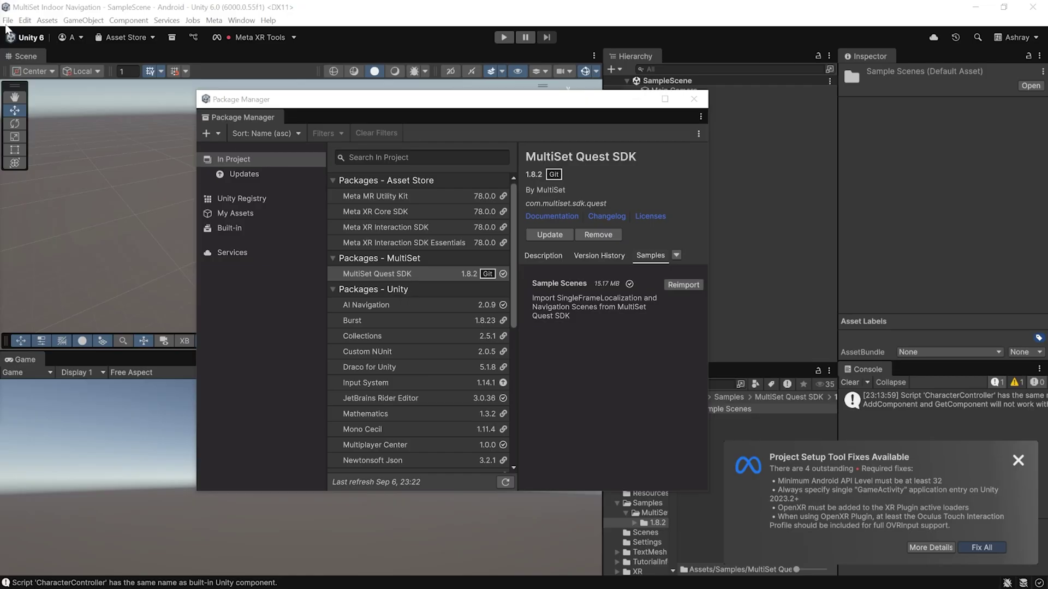
# Run Fix All in the Meta XR Project Setup Tool via Player Settings' Project Validation.
pyautogui.click(6, 24)
pyautogui.click(44, 171)
pyautogui.click(527, 151)
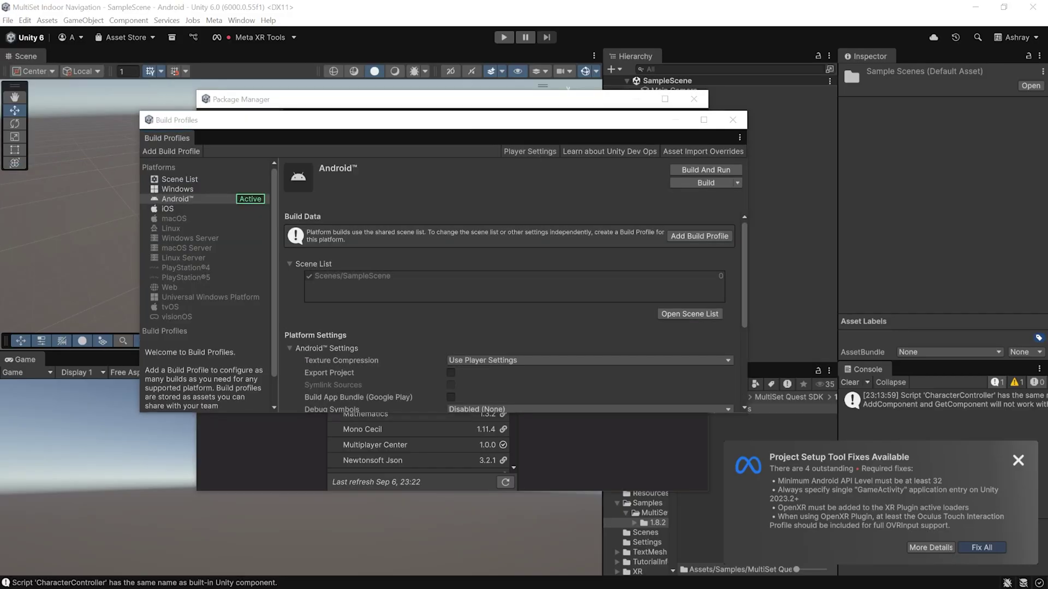
pyautogui.click(218, 447)
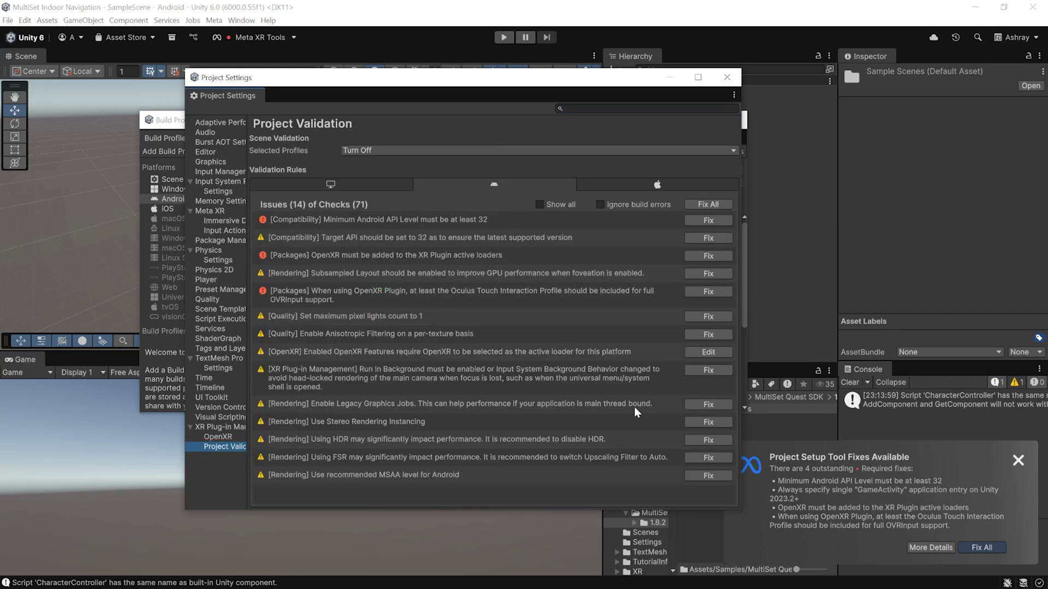
pyautogui.click(213, 212)
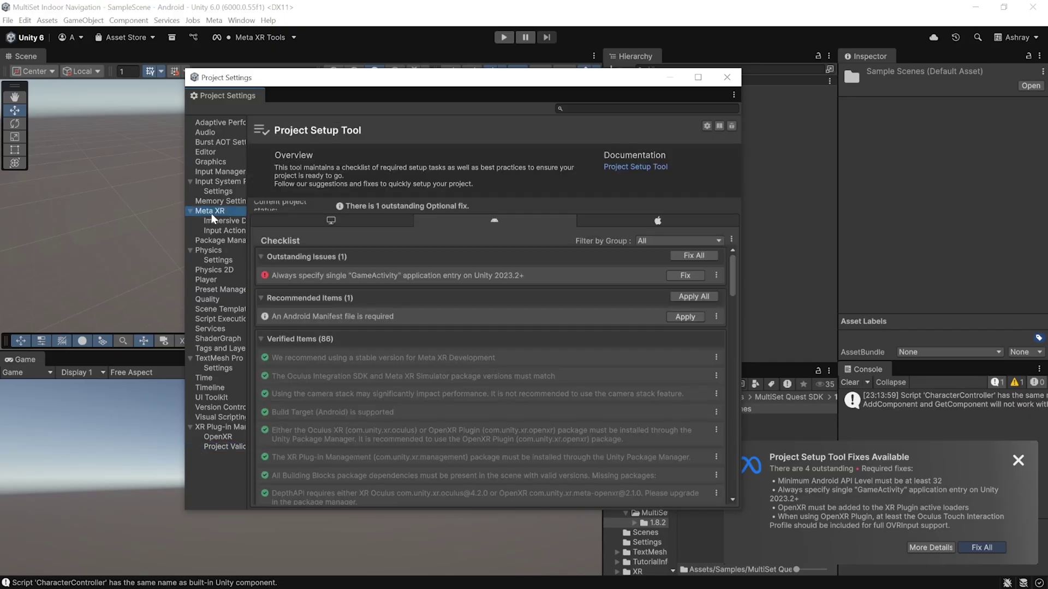
pyautogui.click(694, 255)
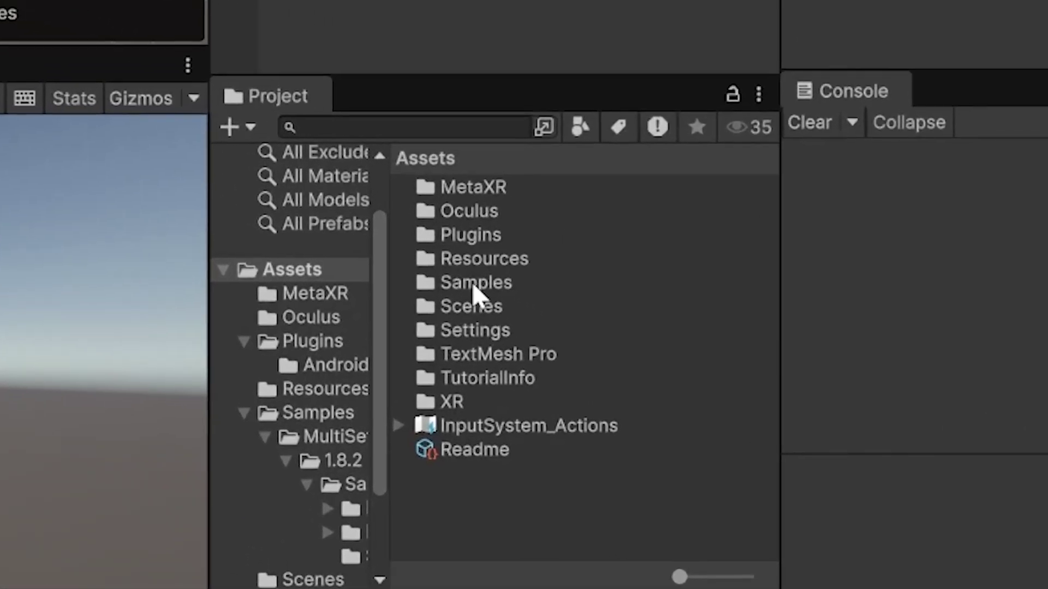
# Open the Navigation sample scene from Samples > MultiSet Quest SDK > 1.8.2 > Sample Scenes > Navigation.
pyautogui.doubleClick(546, 332)
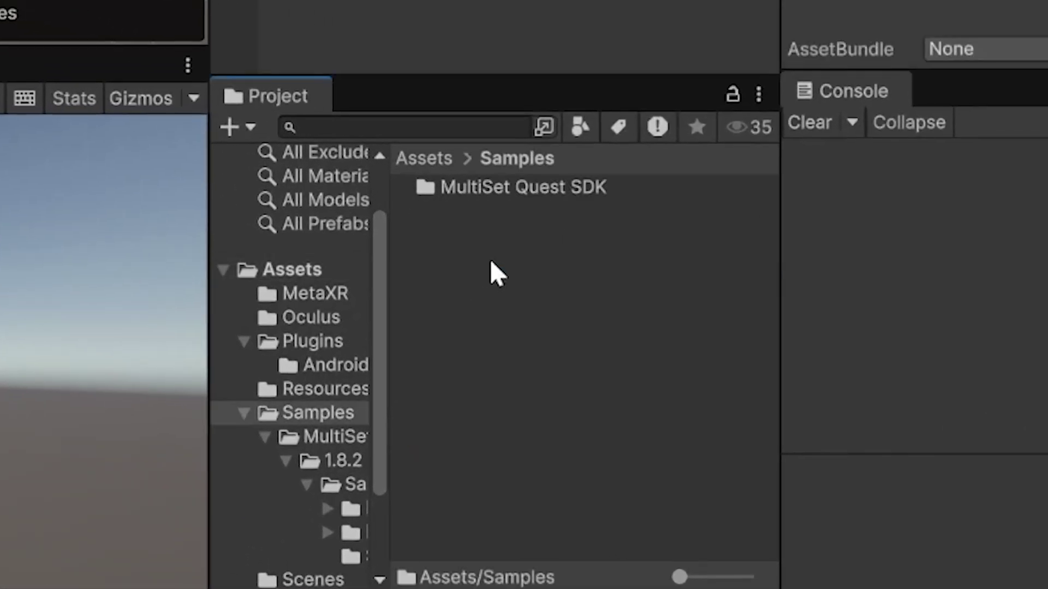
pyautogui.doubleClick(489, 189)
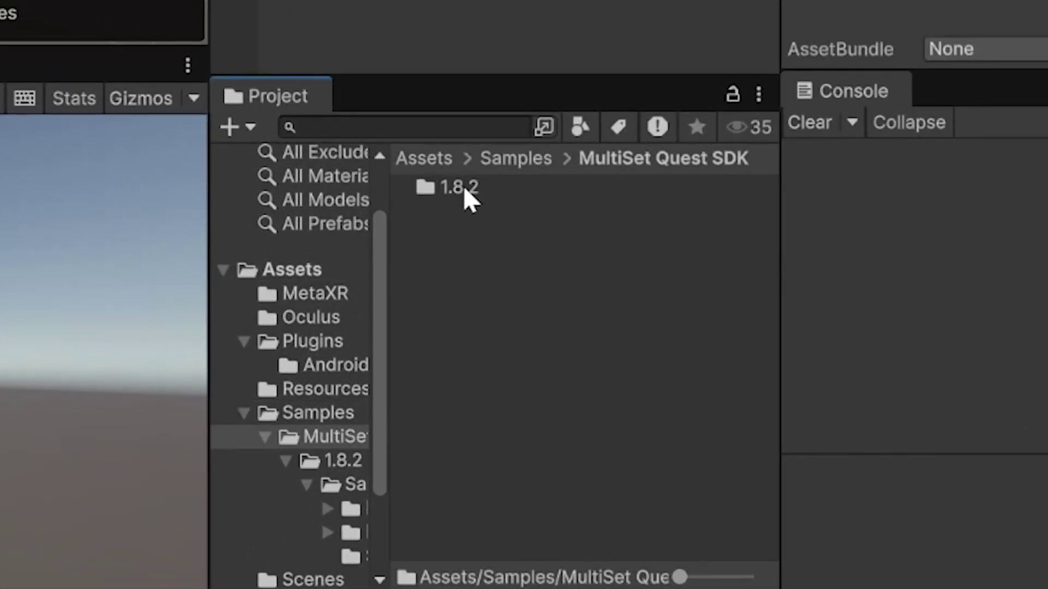
pyautogui.doubleClick(464, 186)
pyautogui.doubleClick(506, 186)
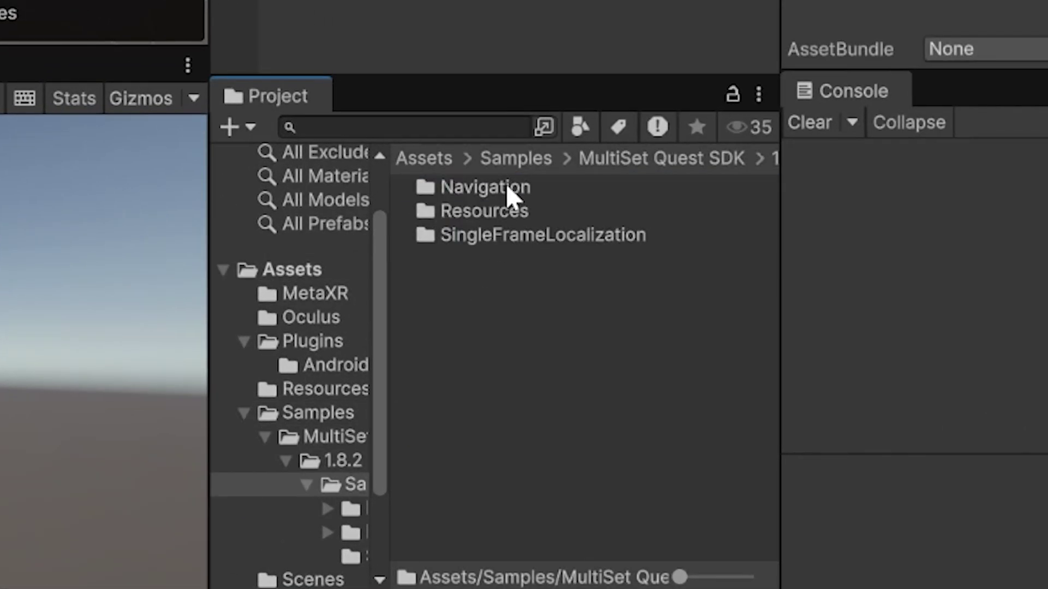
pyautogui.doubleClick(504, 186)
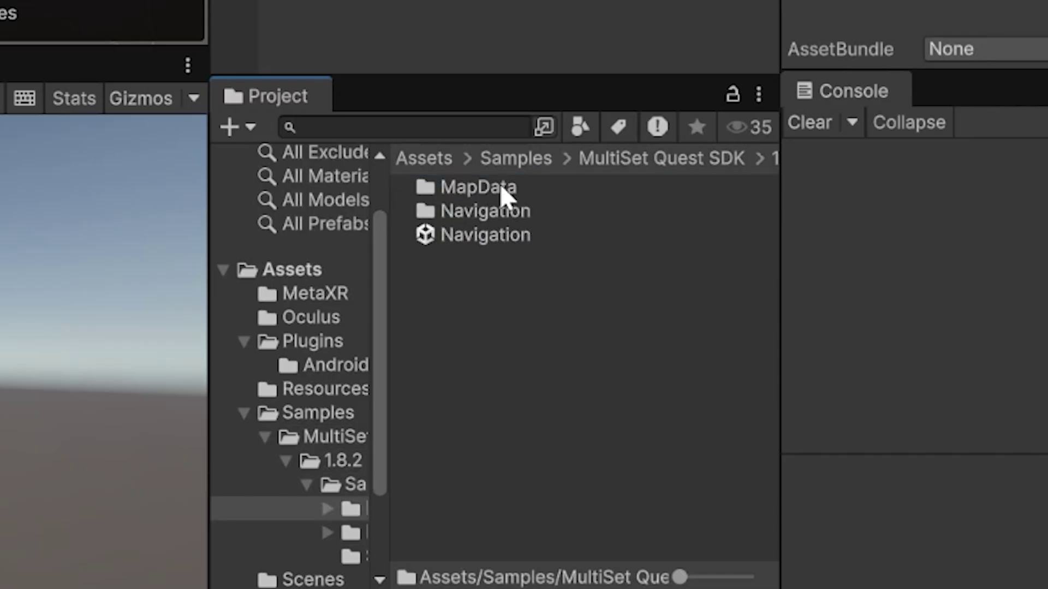
pyautogui.doubleClick(489, 235)
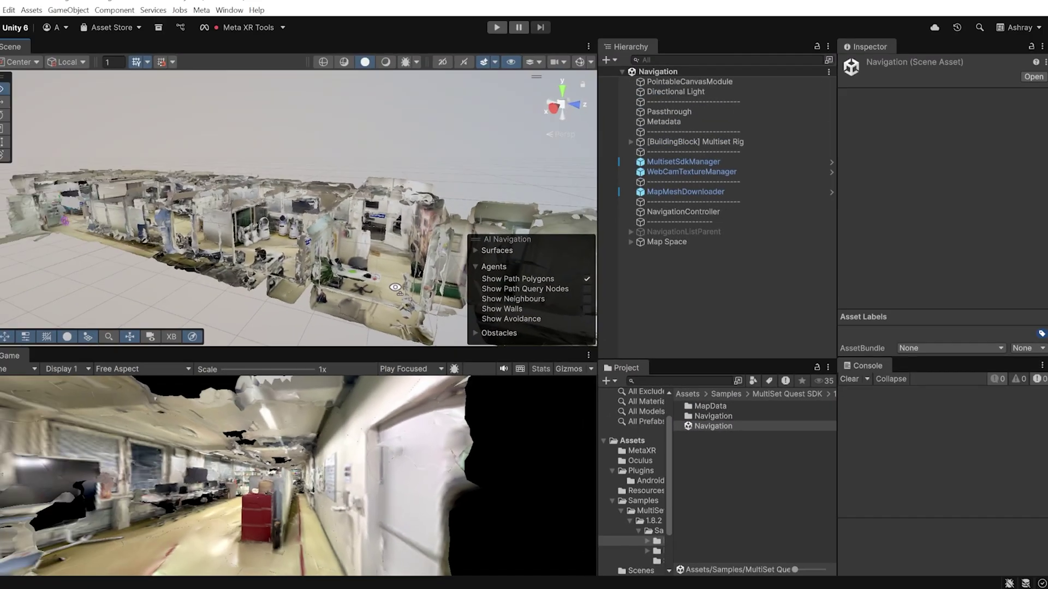
pyautogui.press('w')
pyautogui.moveTo(395, 288); pyautogui.dragTo(340, 297, button='right')
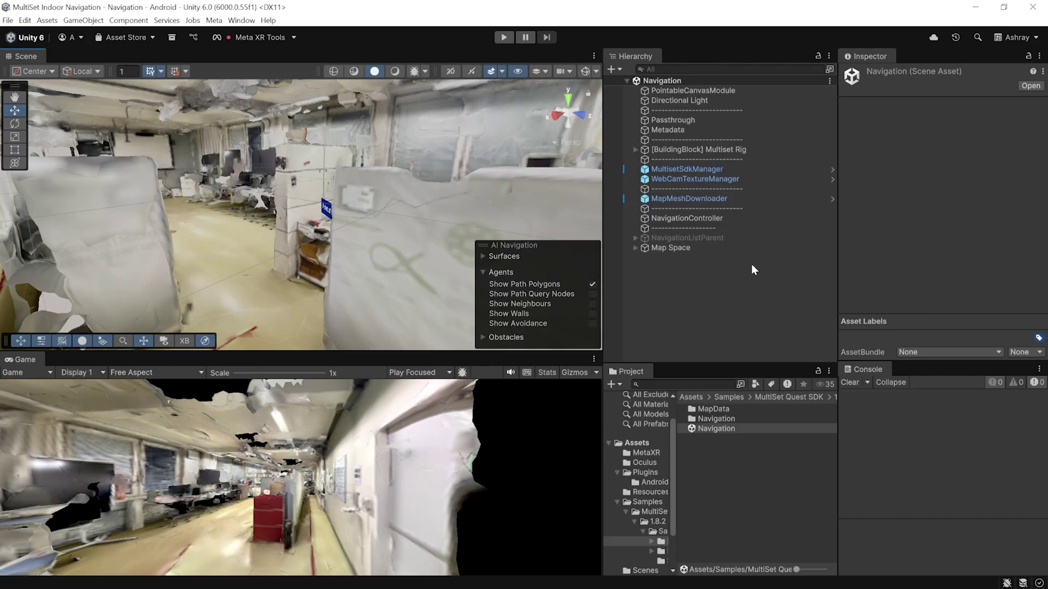
# Delete the downloaded map mesh object and the POIs object under Map Space.
pyautogui.click(635, 248)
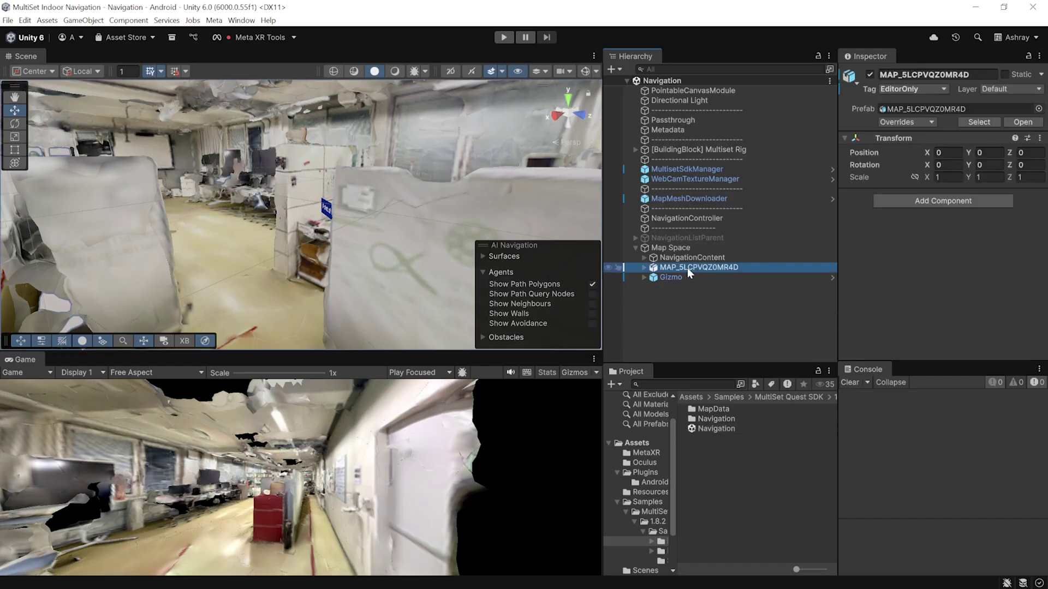
pyautogui.press('Delete')
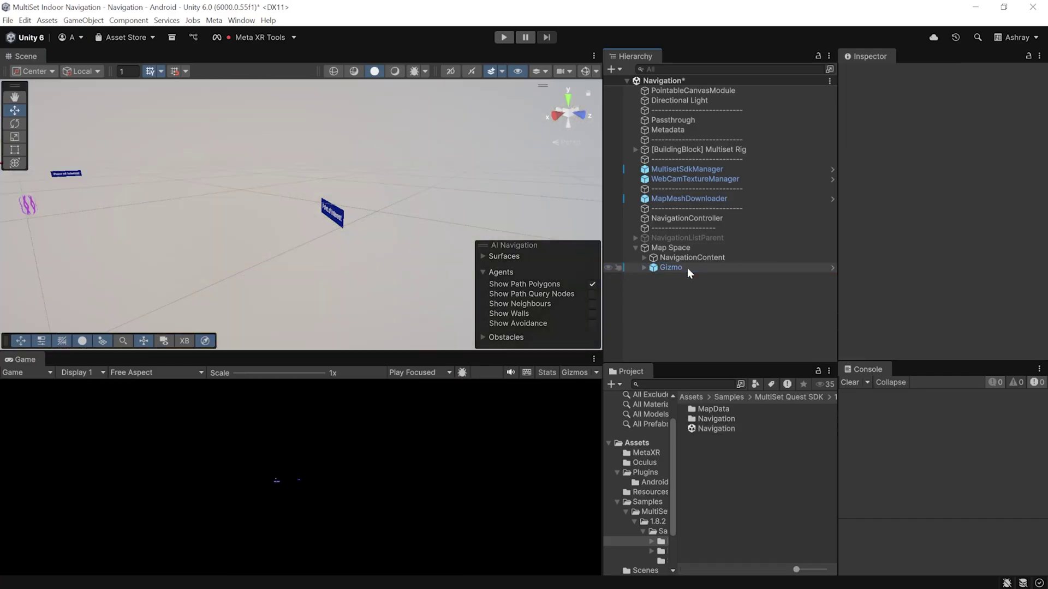
pyautogui.click(675, 278)
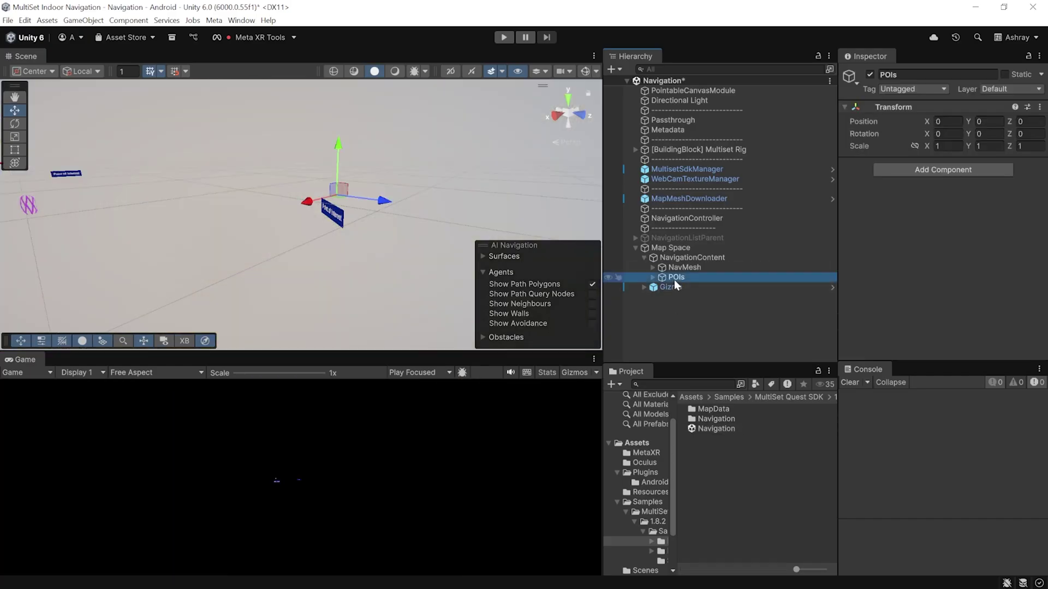
pyautogui.press('Delete')
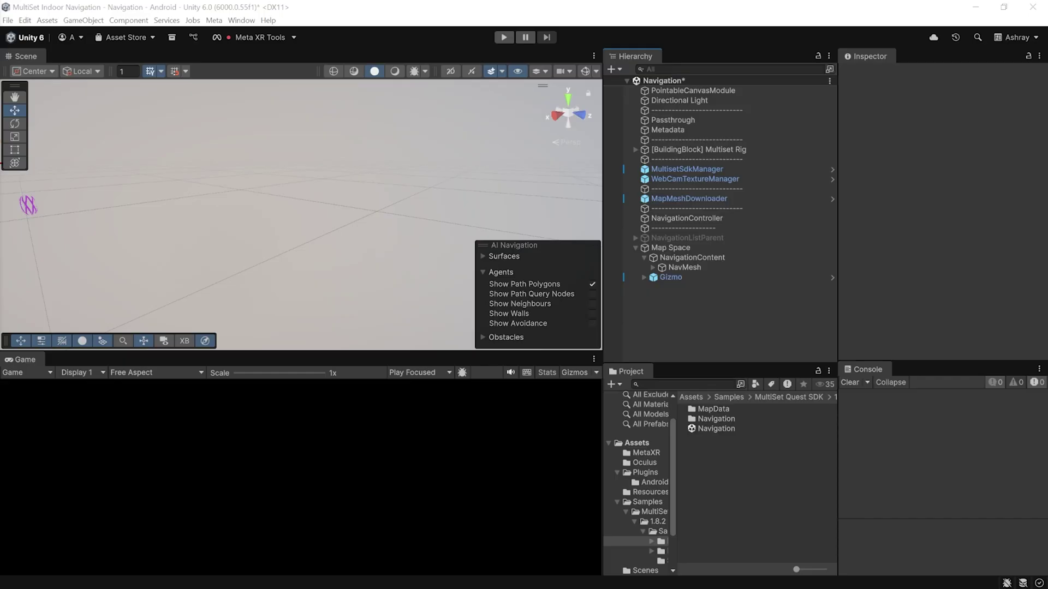
pyautogui.click(687, 90)
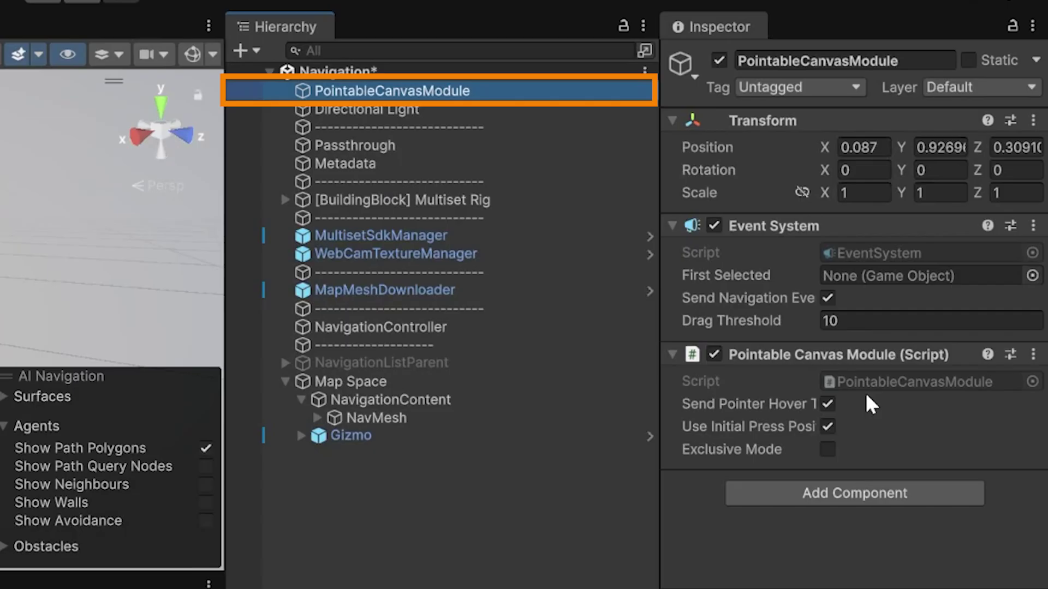
pyautogui.click(393, 146)
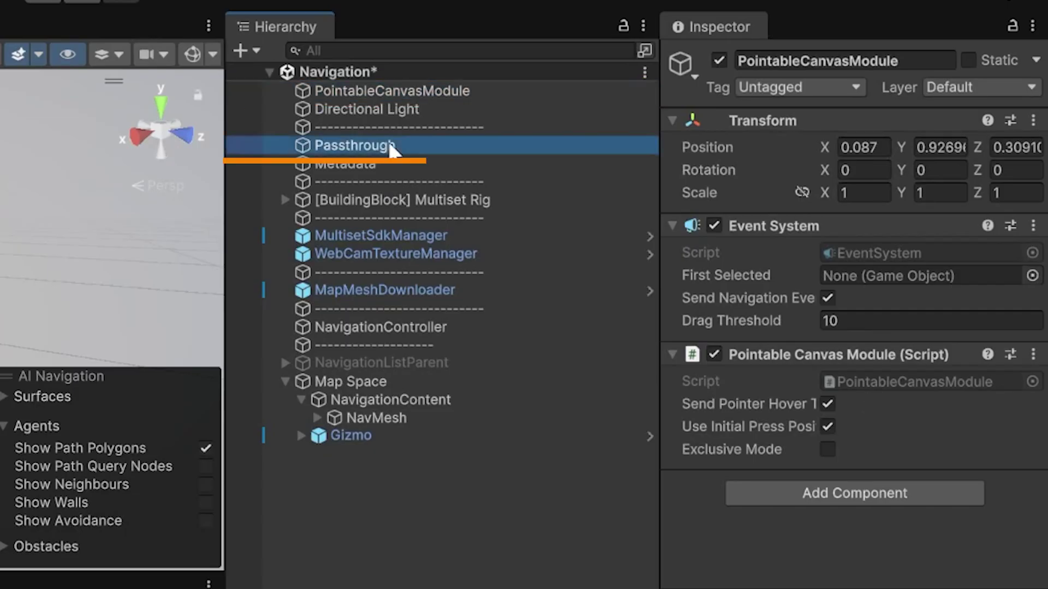
pyautogui.scroll(-10, 956, 347)
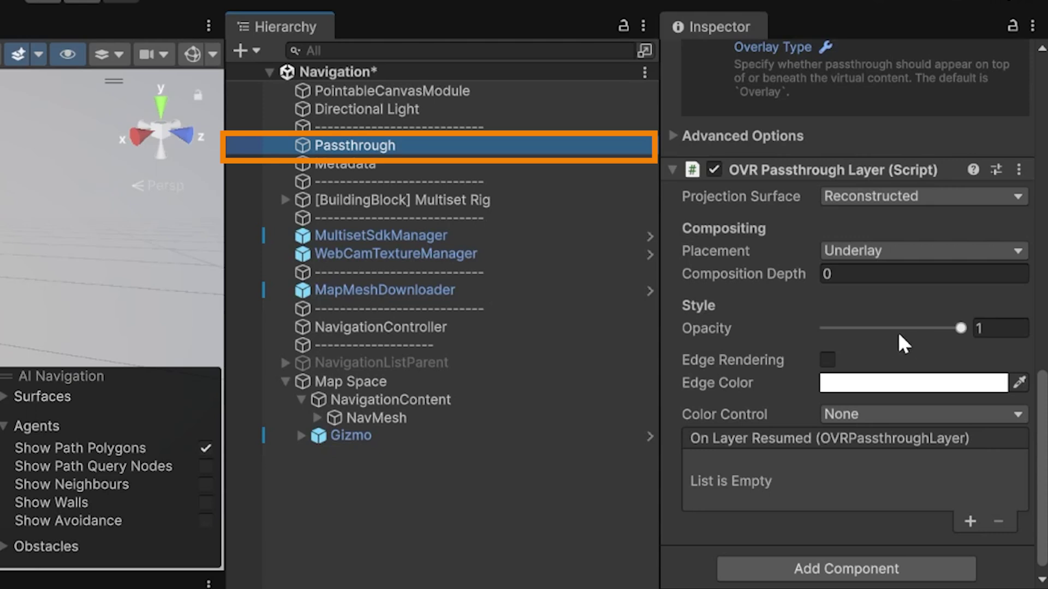
pyautogui.click(284, 200)
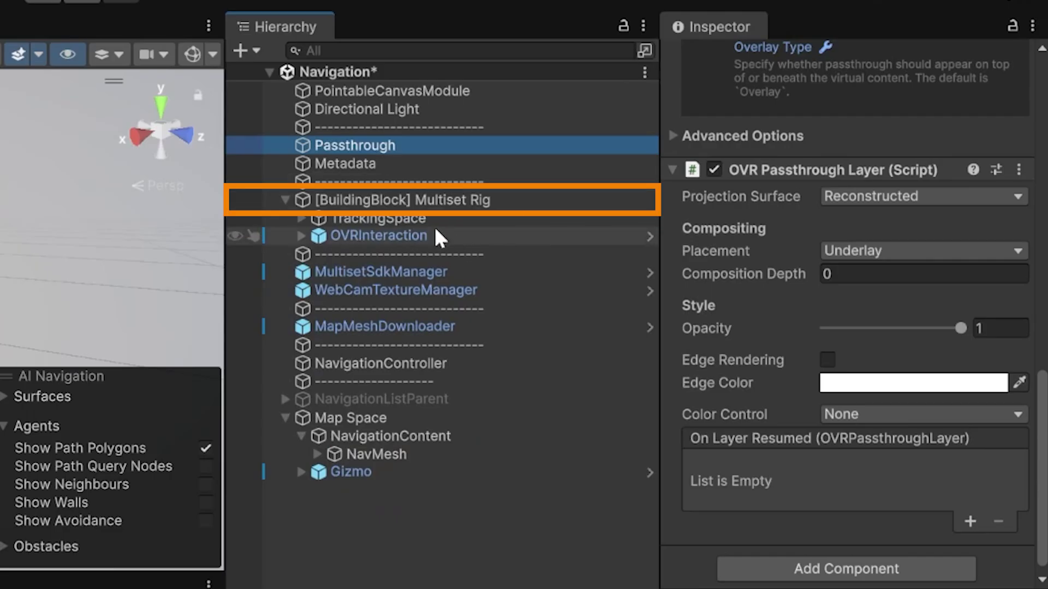
pyautogui.click(297, 217)
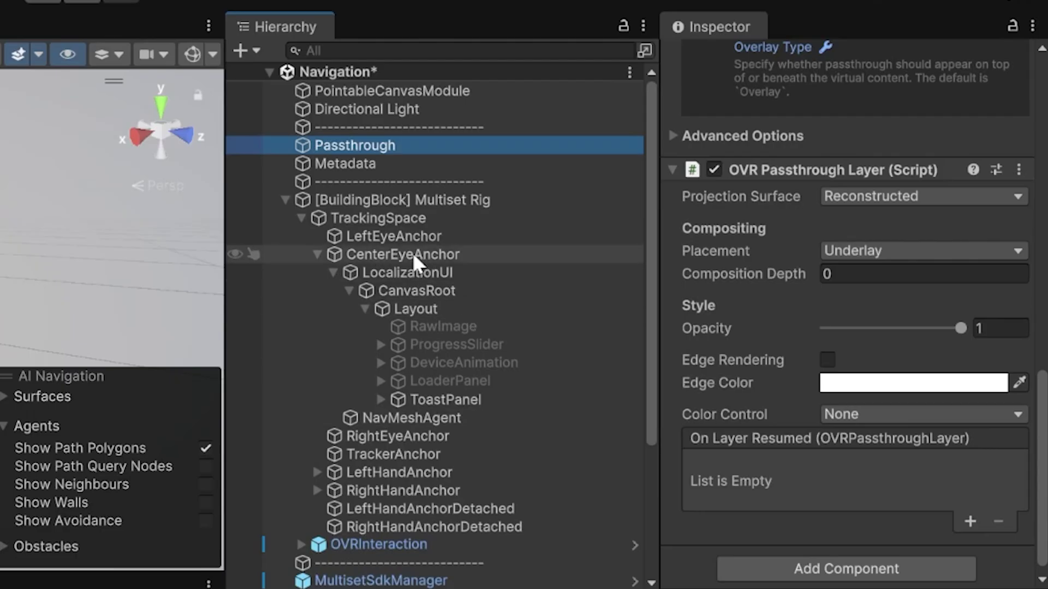
pyautogui.click(281, 196)
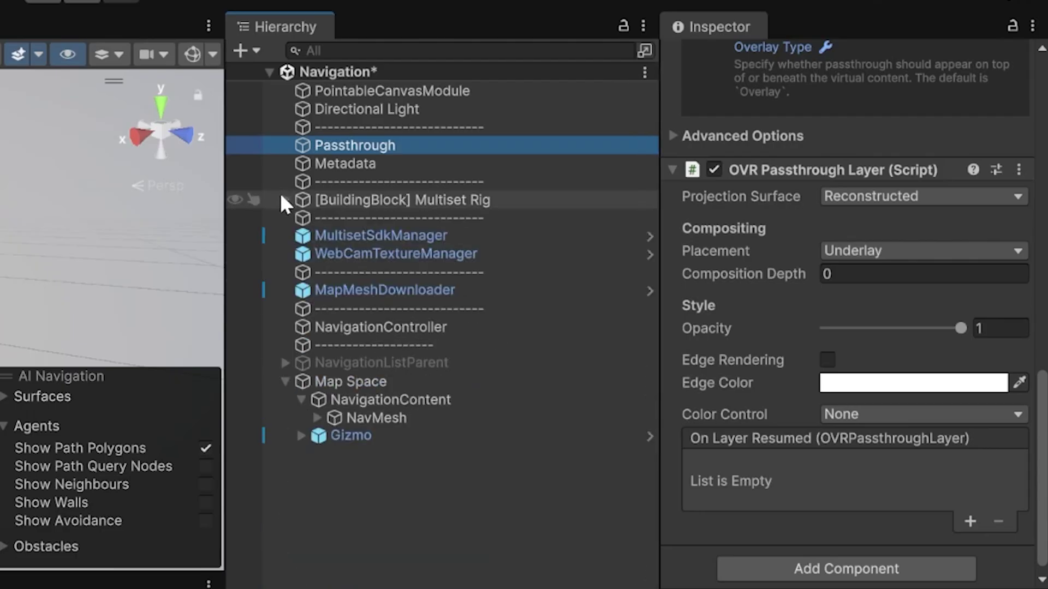
# Keep Map as the MultisetSdkManager's Localization Type.
pyautogui.click(435, 243)
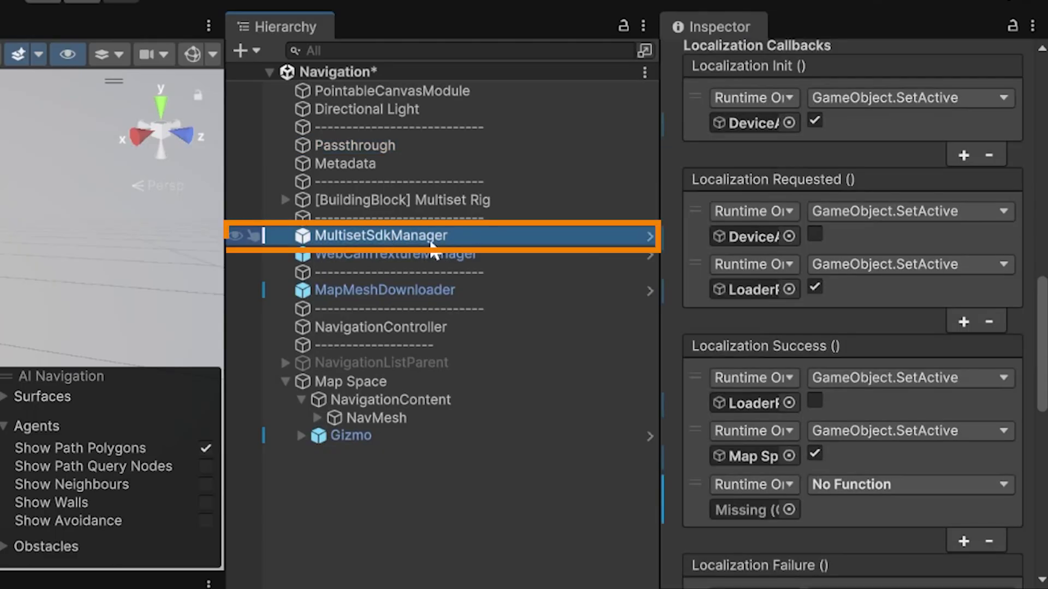
pyautogui.scroll(10, 685, 294)
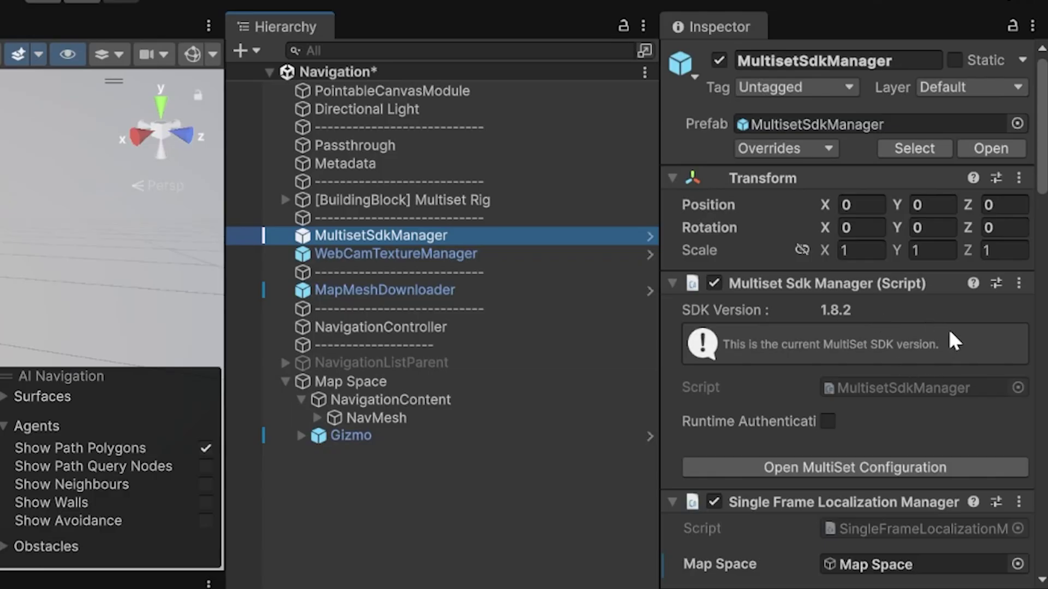
pyautogui.scroll(-5, 775, 215)
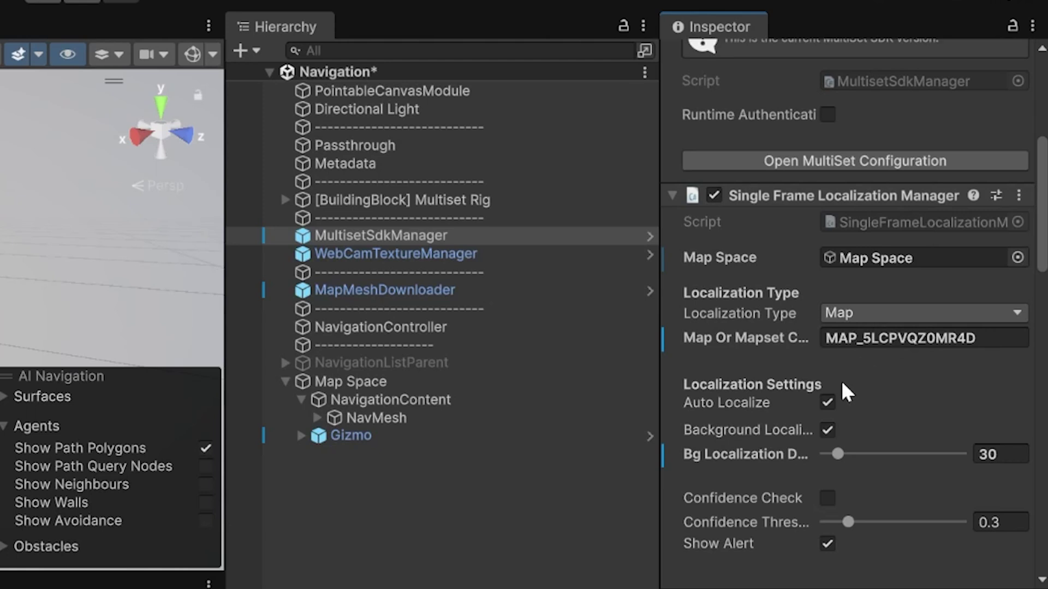
pyautogui.click(854, 314)
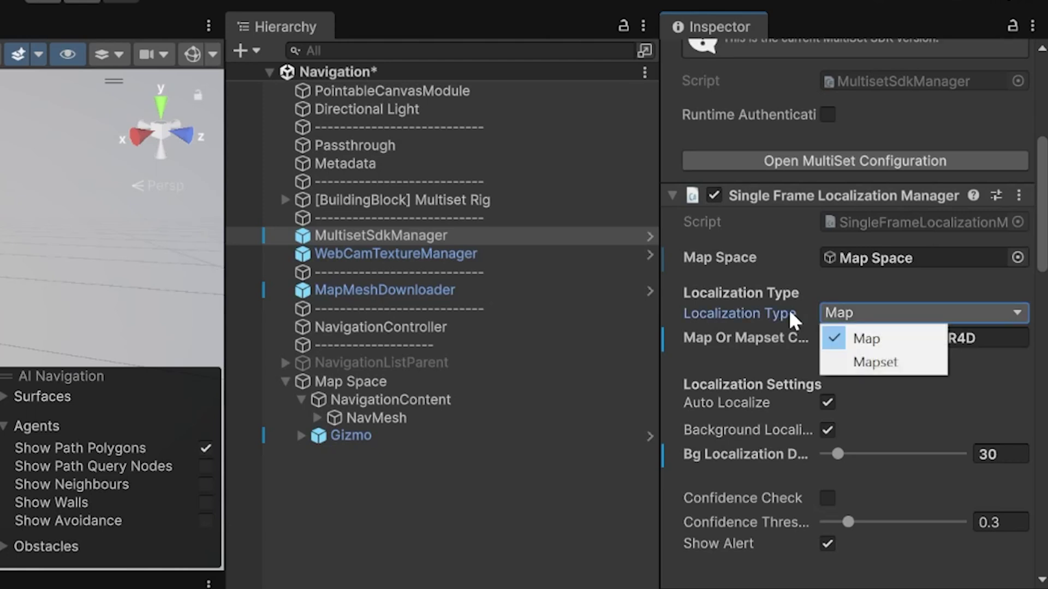
pyautogui.click(844, 289)
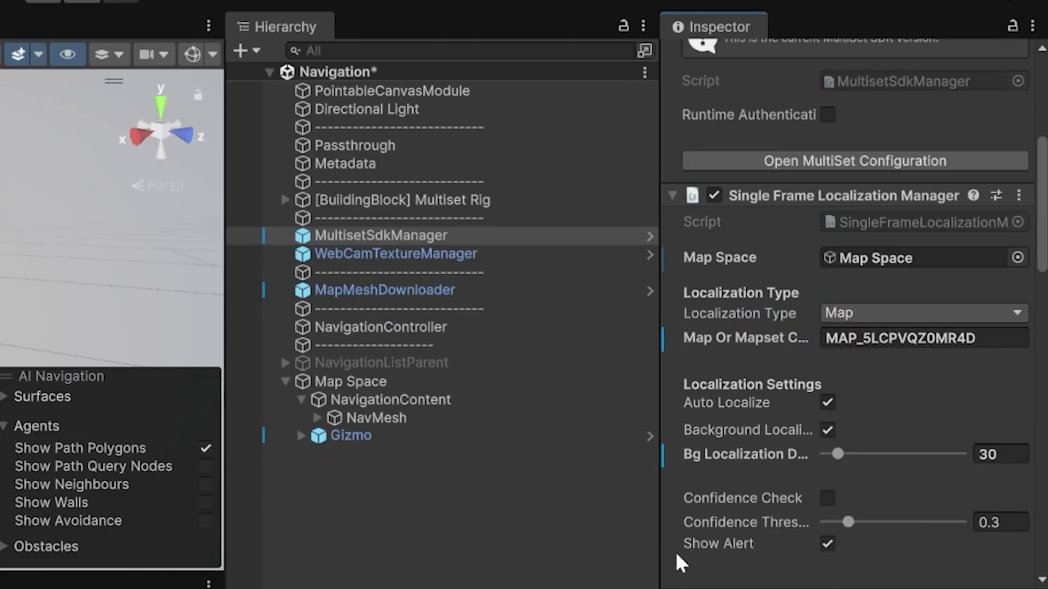
# Review the callbacks and Mesh Visualization options, then select WebCamTextureManager to review its components.
pyautogui.scroll(-10, 766, 308)
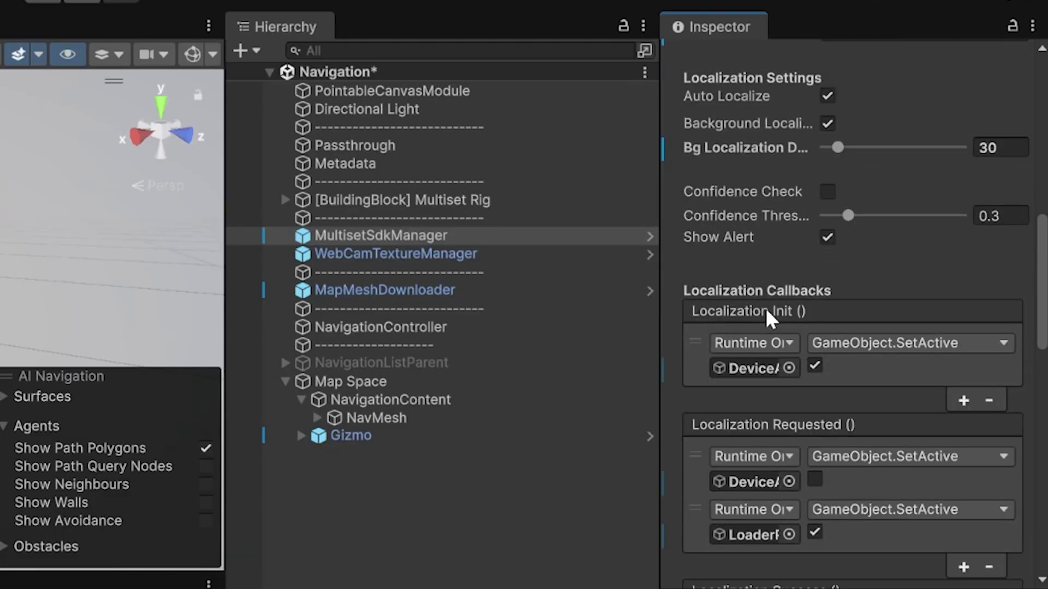
pyautogui.scroll(-3, 902, 300)
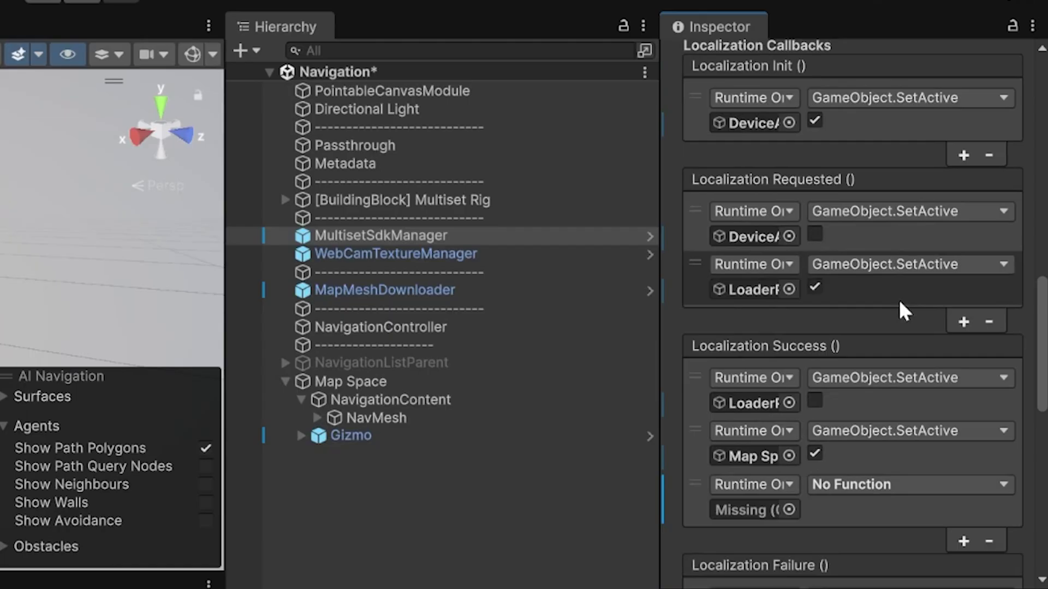
pyautogui.scroll(3, 903, 302)
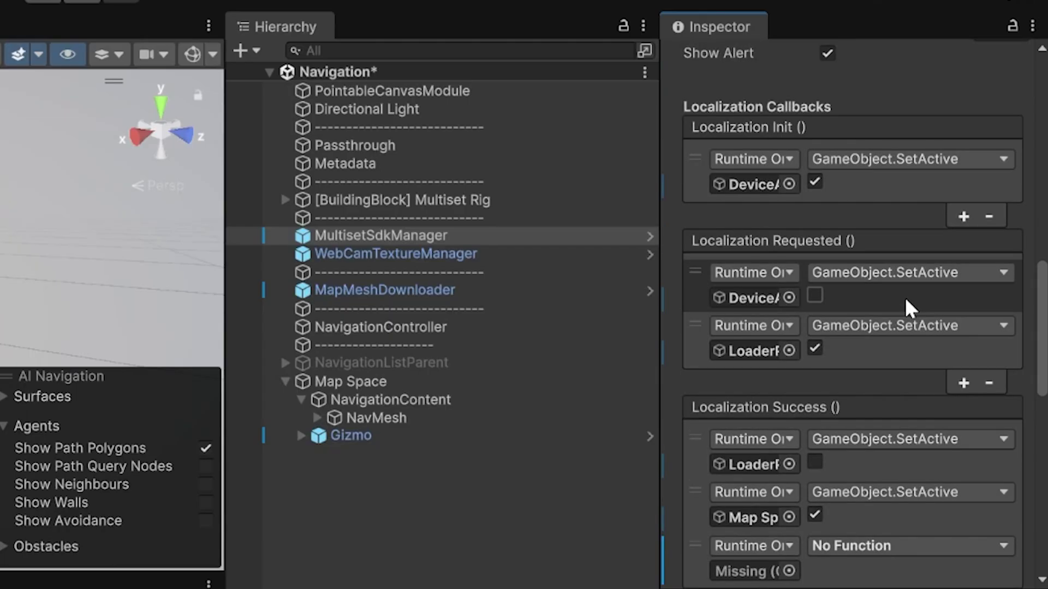
pyautogui.scroll(-20, 904, 297)
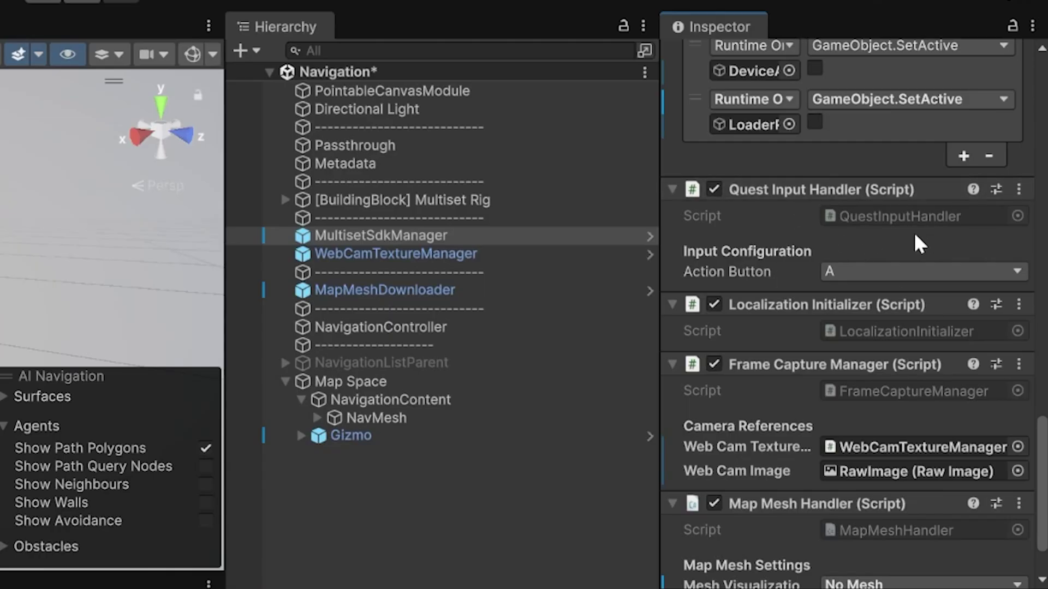
pyautogui.scroll(-2, 921, 240)
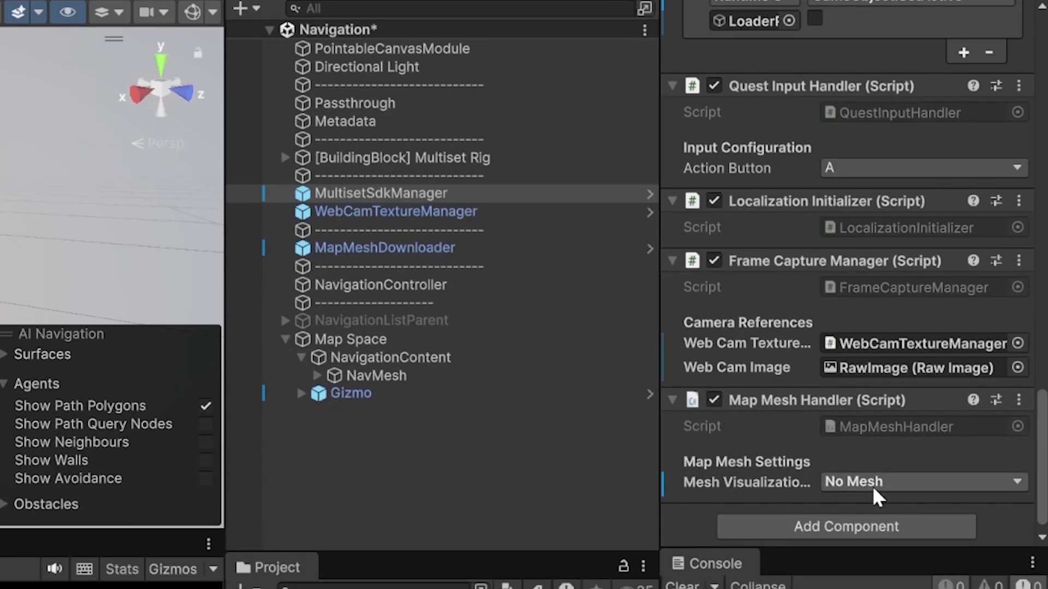
pyautogui.click(869, 525)
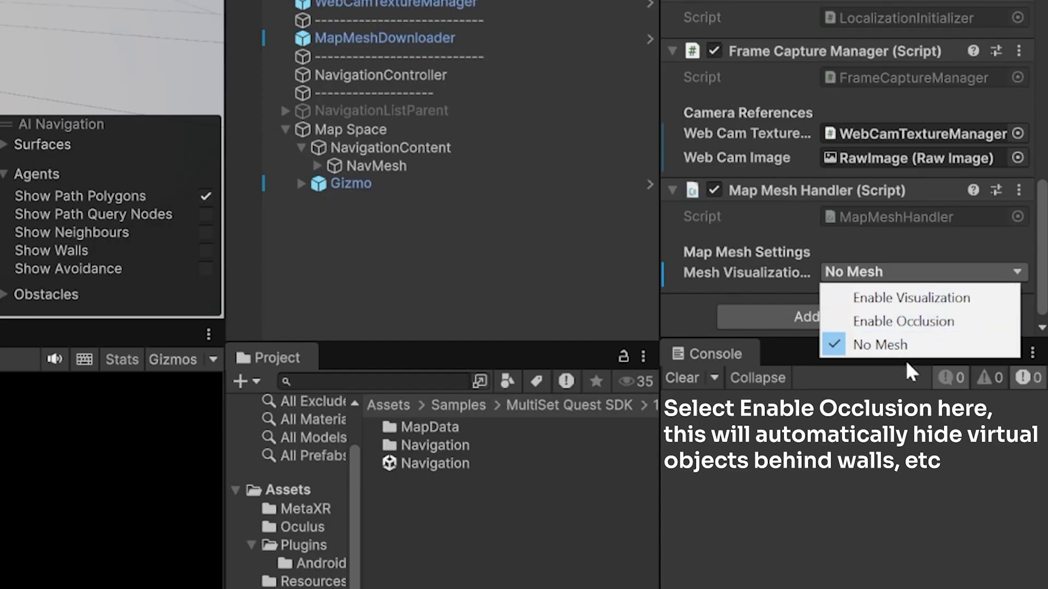
pyautogui.click(425, 3)
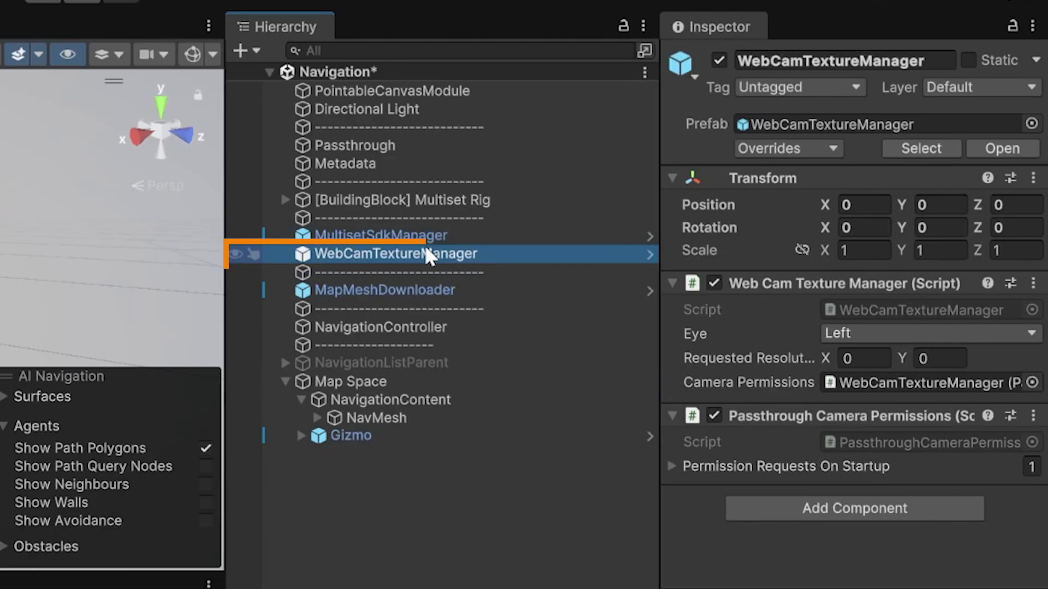
pyautogui.click(467, 291)
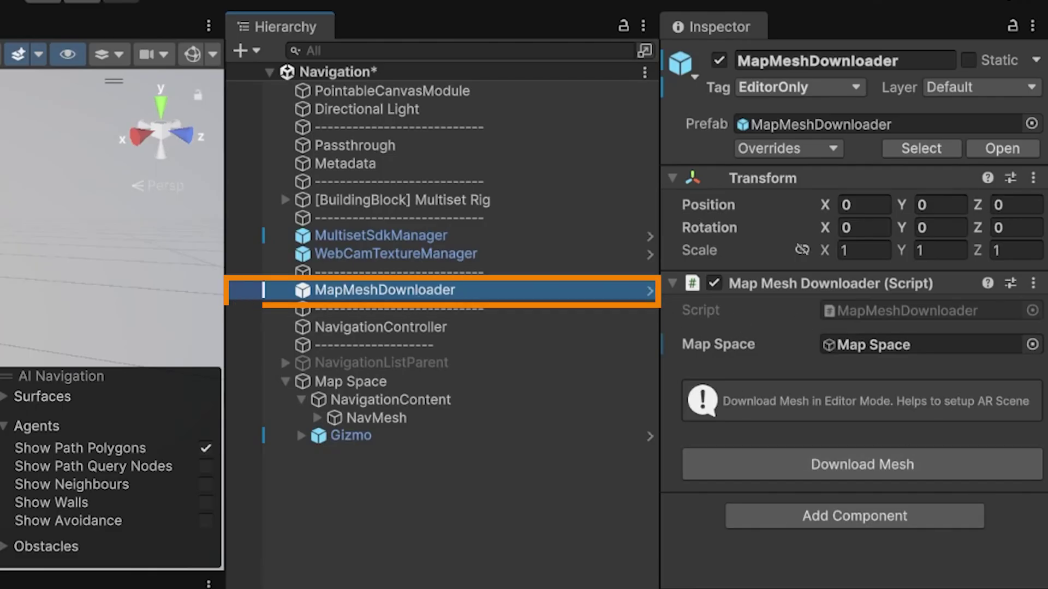
pyautogui.click(381, 327)
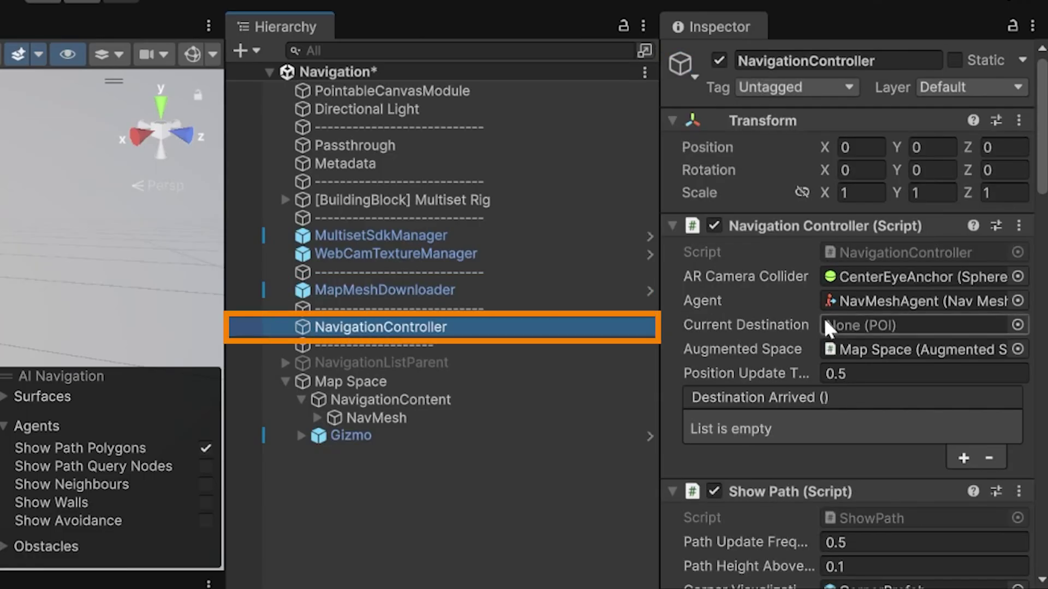
pyautogui.scroll(-10, 813, 218)
pyautogui.scroll(-15, 810, 218)
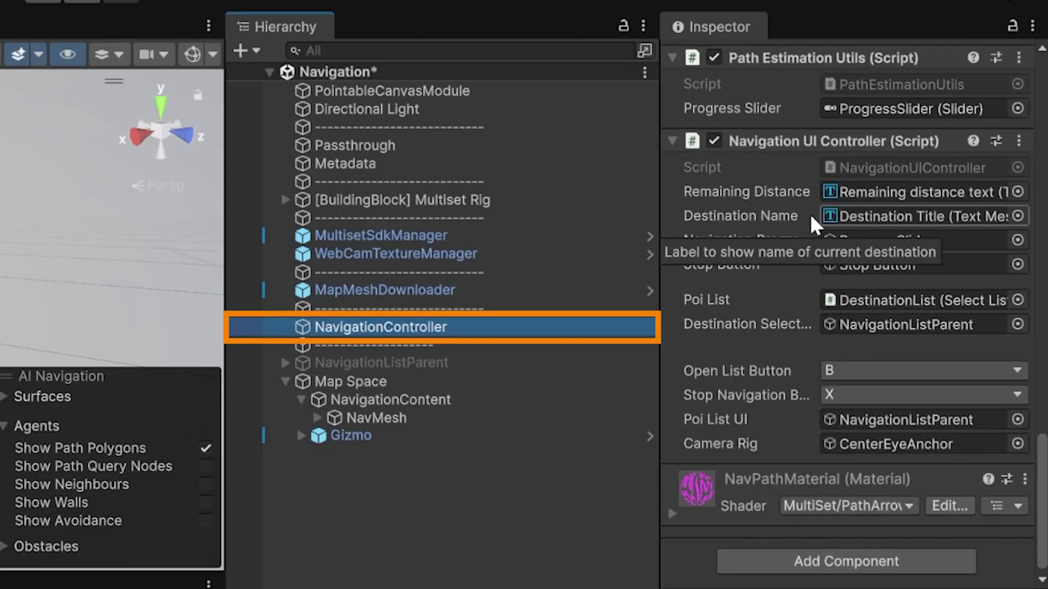
pyautogui.scroll(10, 827, 404)
pyautogui.scroll(15, 826, 402)
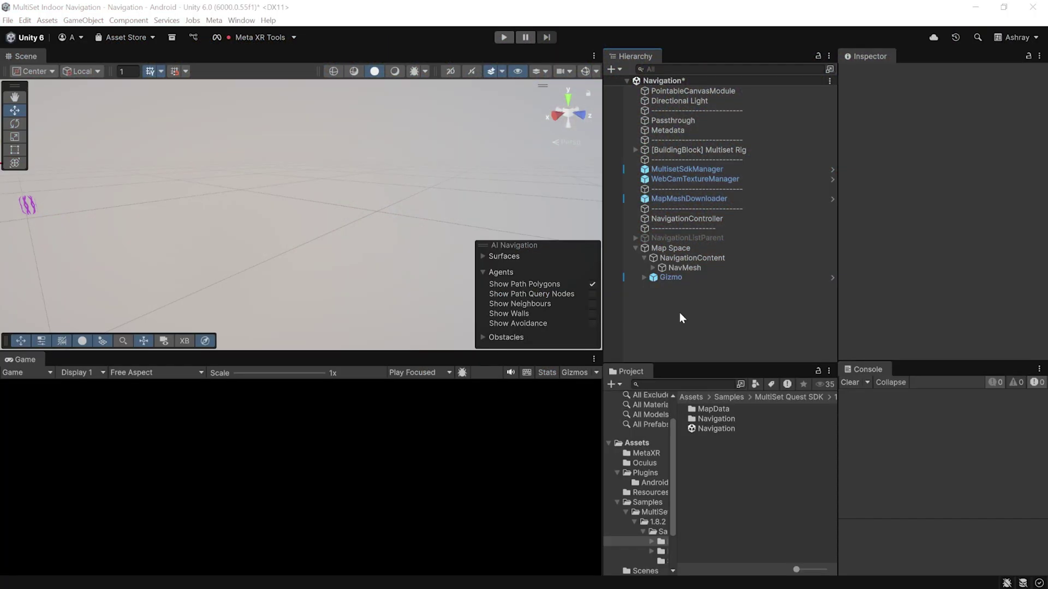
# Enter the Client Id and Client Secret in the MultiSet configuration and verify the credentials.
pyautogui.click(692, 167)
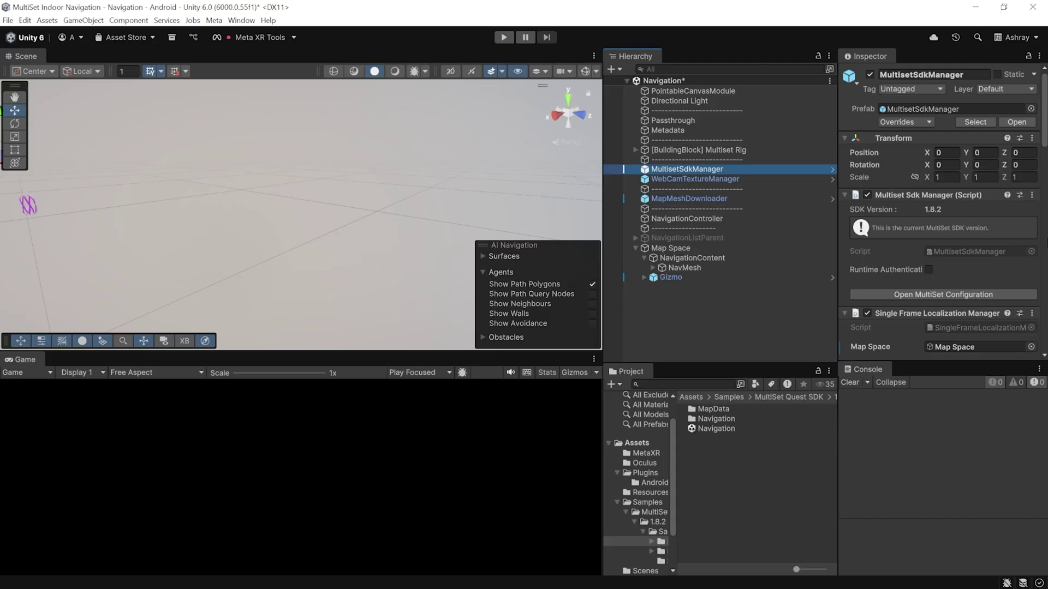
pyautogui.click(967, 295)
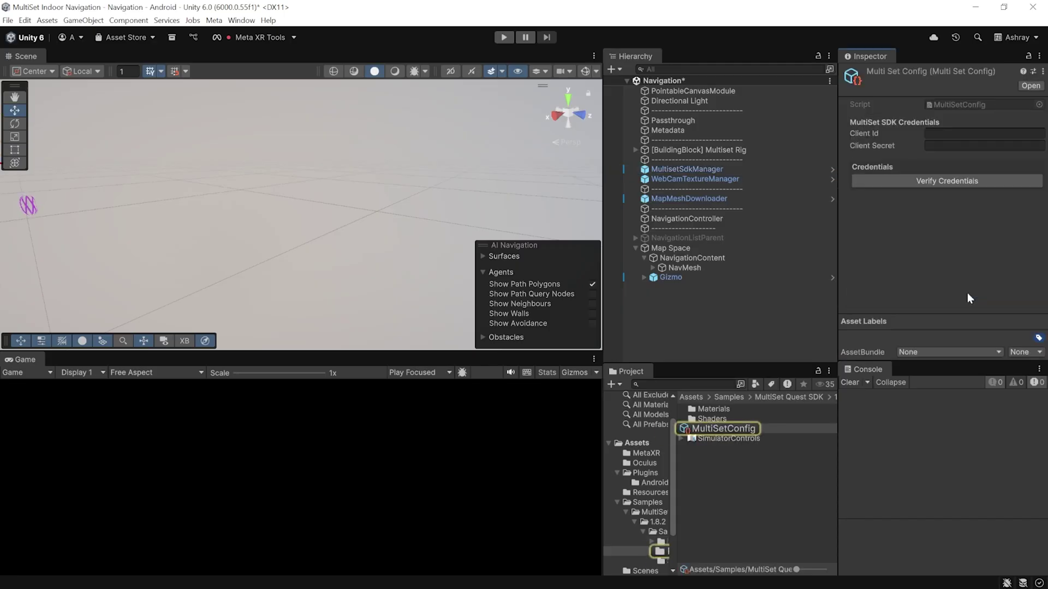
pyautogui.click(938, 134)
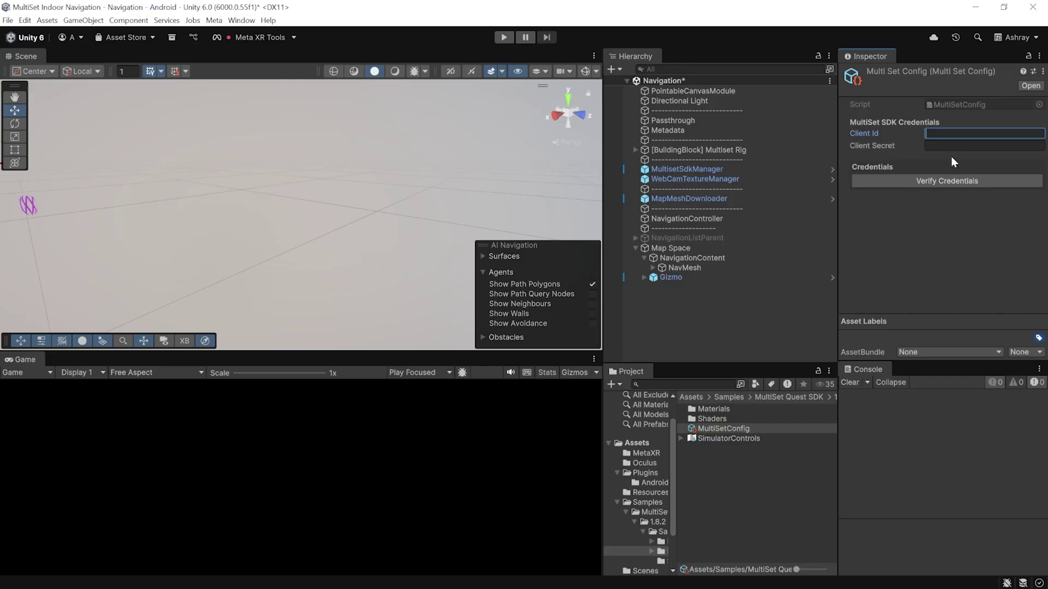
pyautogui.click(943, 145)
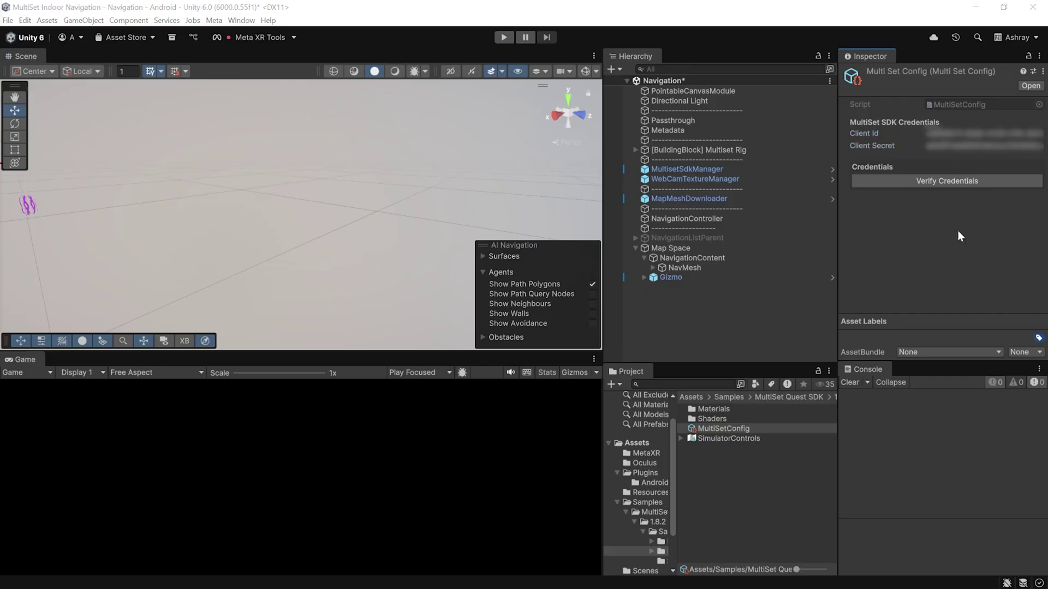
pyautogui.click(943, 184)
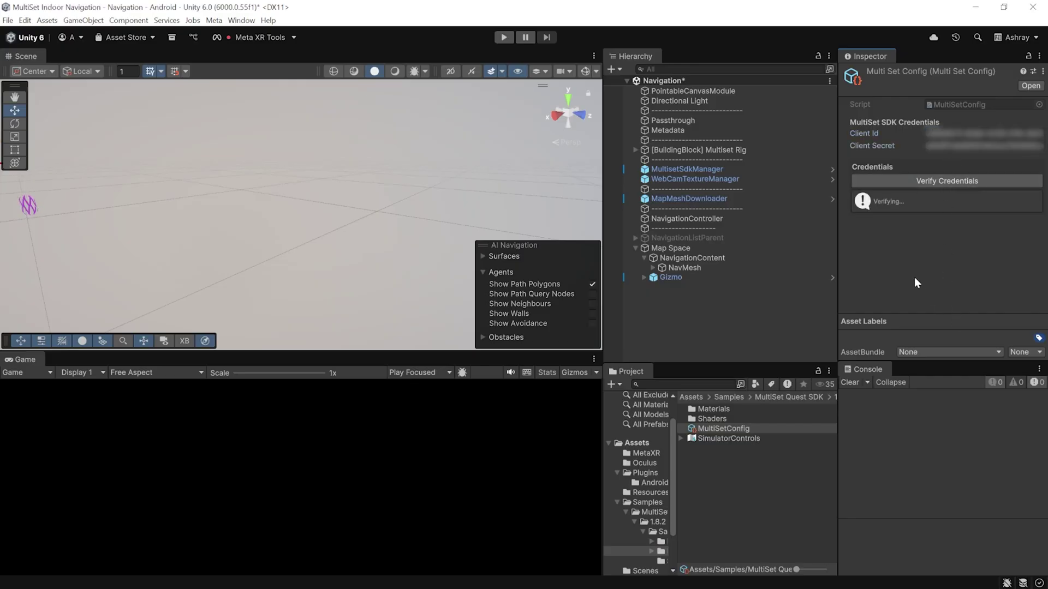
pyautogui.click(665, 323)
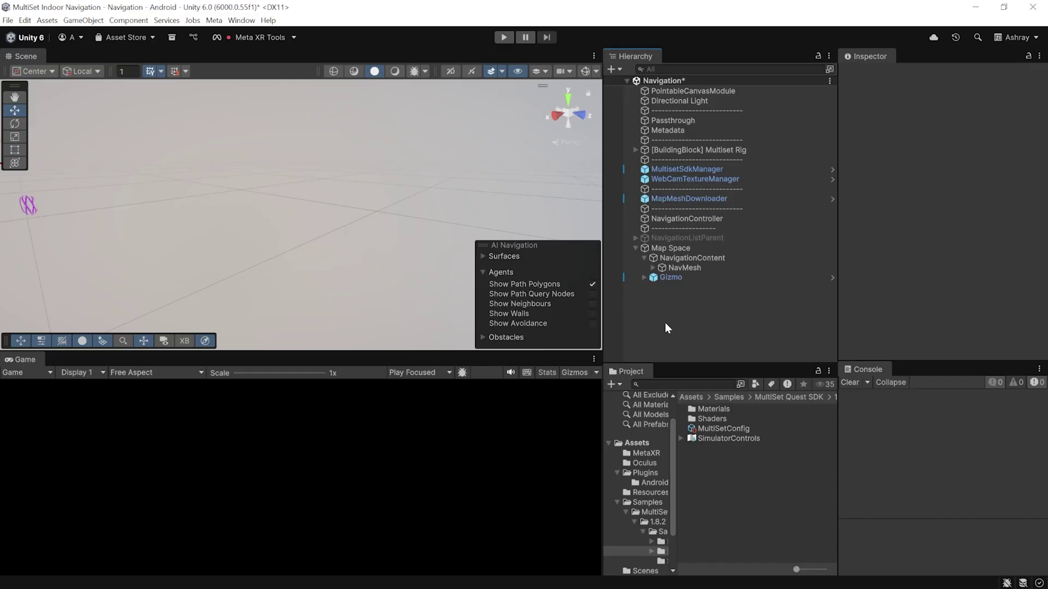
# Copy the Bhive Garuda map code from the developer portal's Maps page.
pyautogui.hotkey('alt', 'Tab')
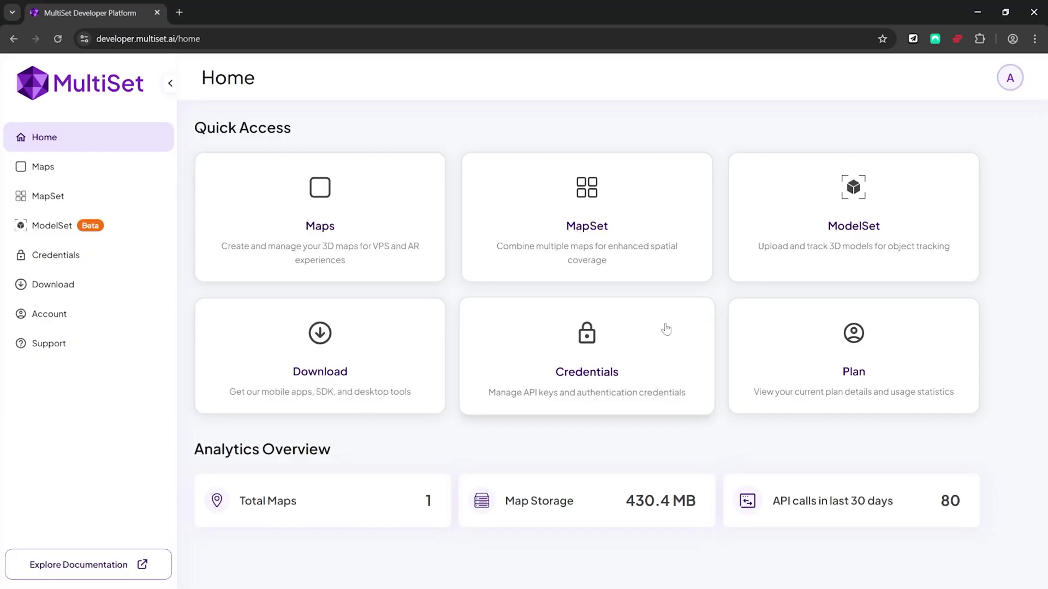
pyautogui.click(290, 244)
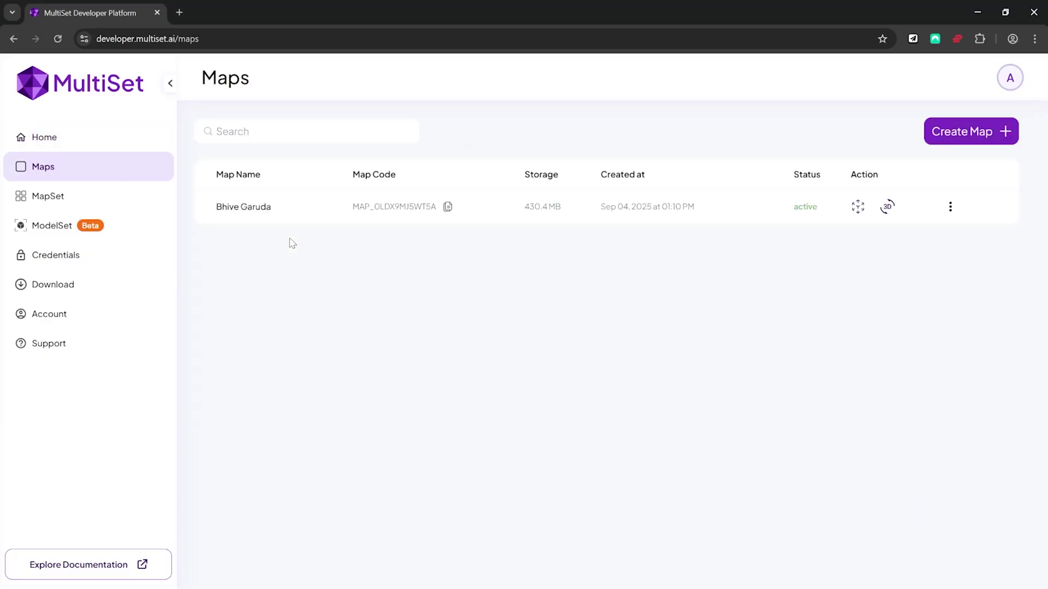
pyautogui.click(447, 207)
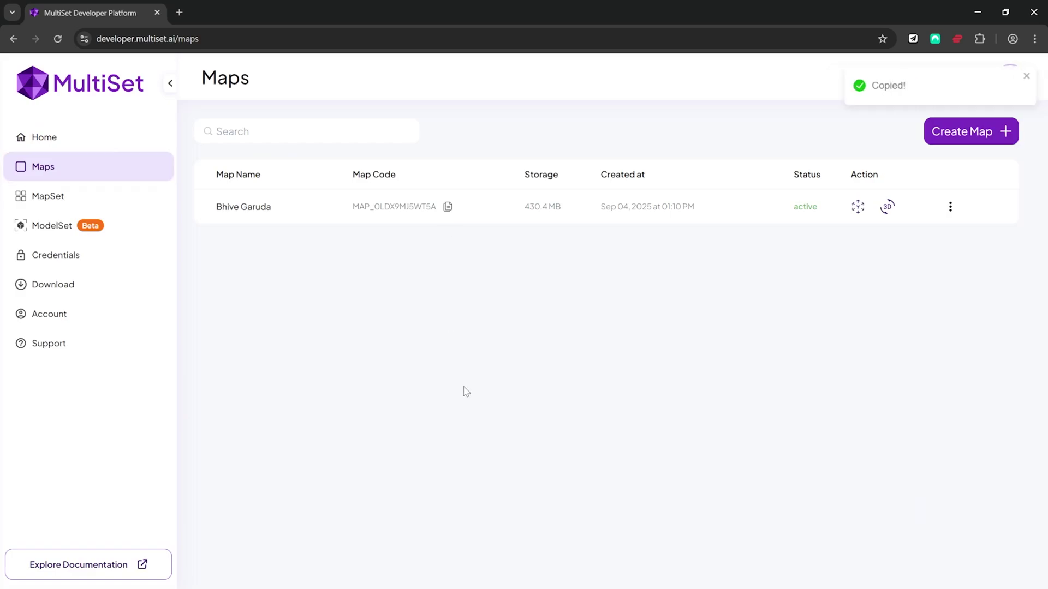
# Paste MAP_0LDX9MJ5WT5A into Map Or Mapset Code and download the map mesh via MapMeshDownloader.
pyautogui.hotkey('alt', 'Tab')
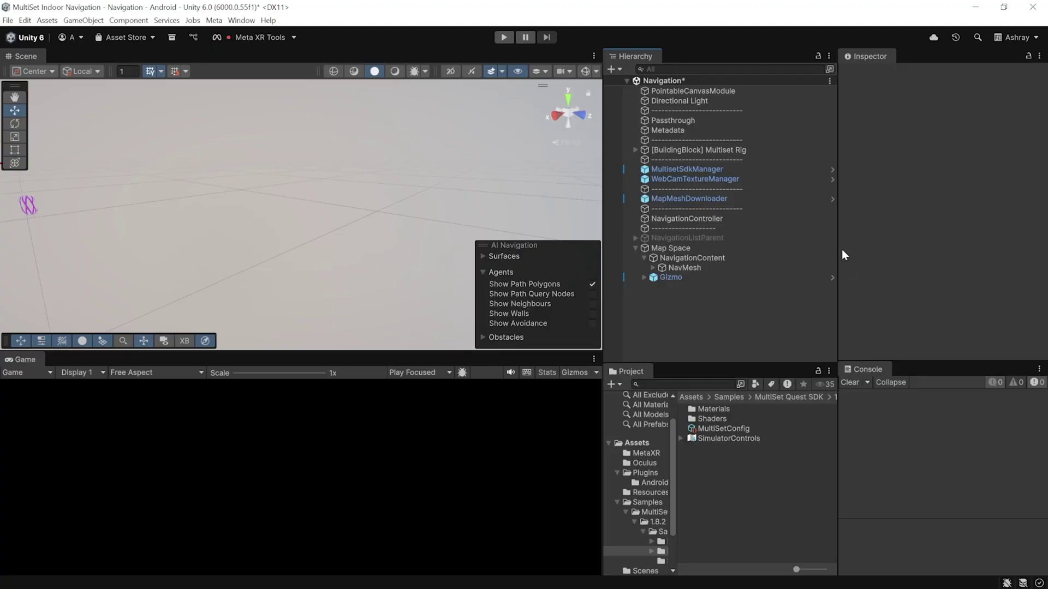
pyautogui.click(670, 169)
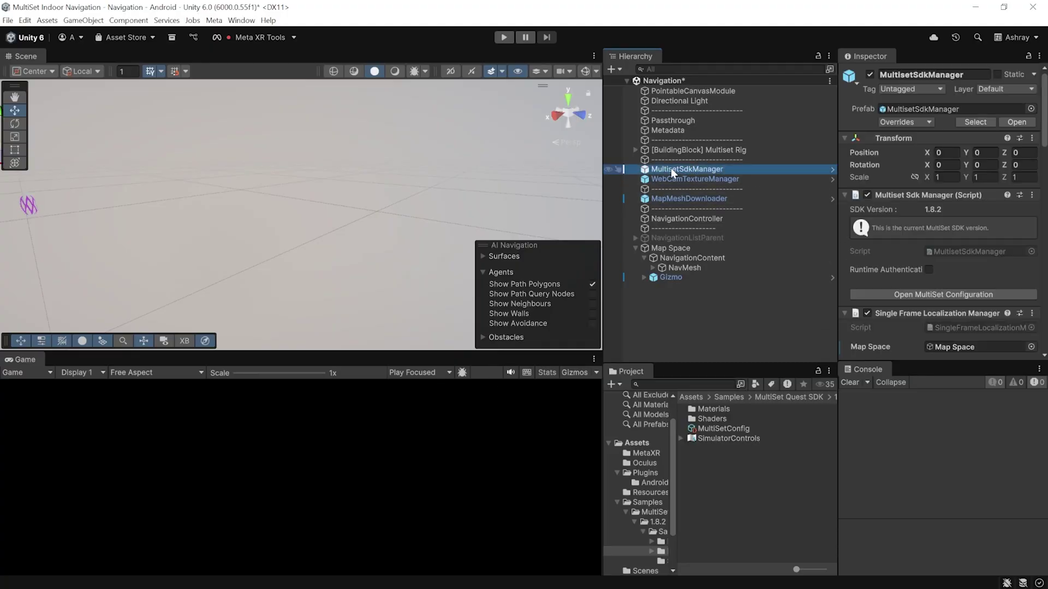
pyautogui.scroll(-3, 986, 258)
pyautogui.click(1007, 290)
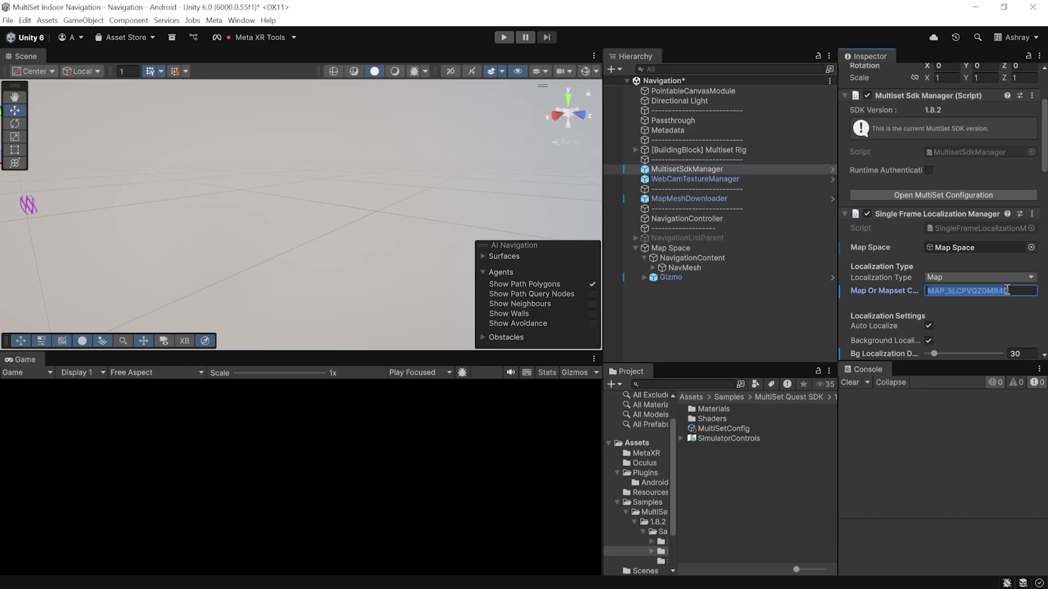
pyautogui.hotkey('ctrl', 'v')
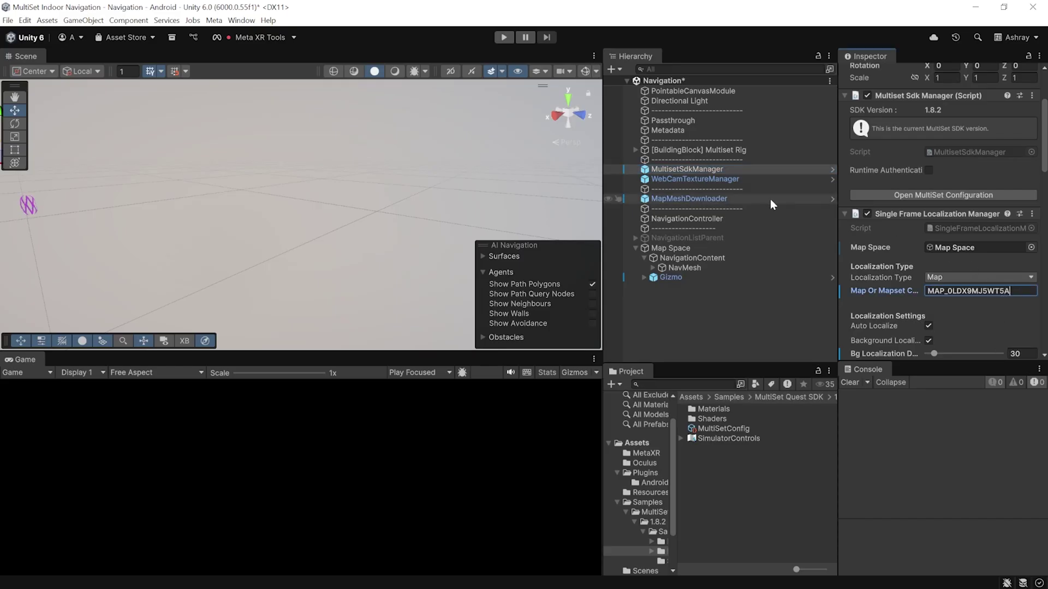
pyautogui.click(675, 197)
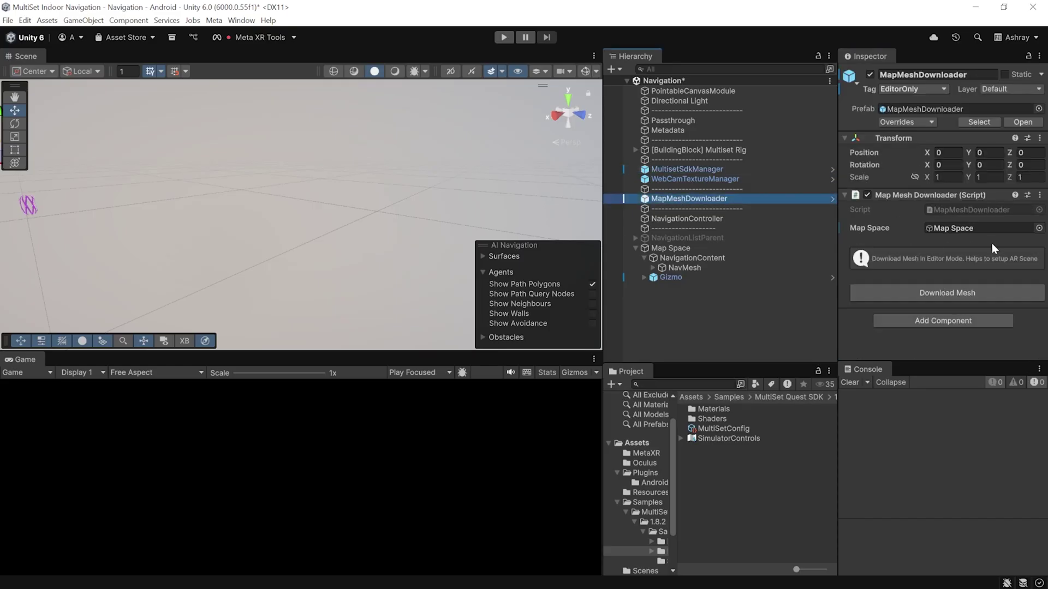
pyautogui.click(964, 293)
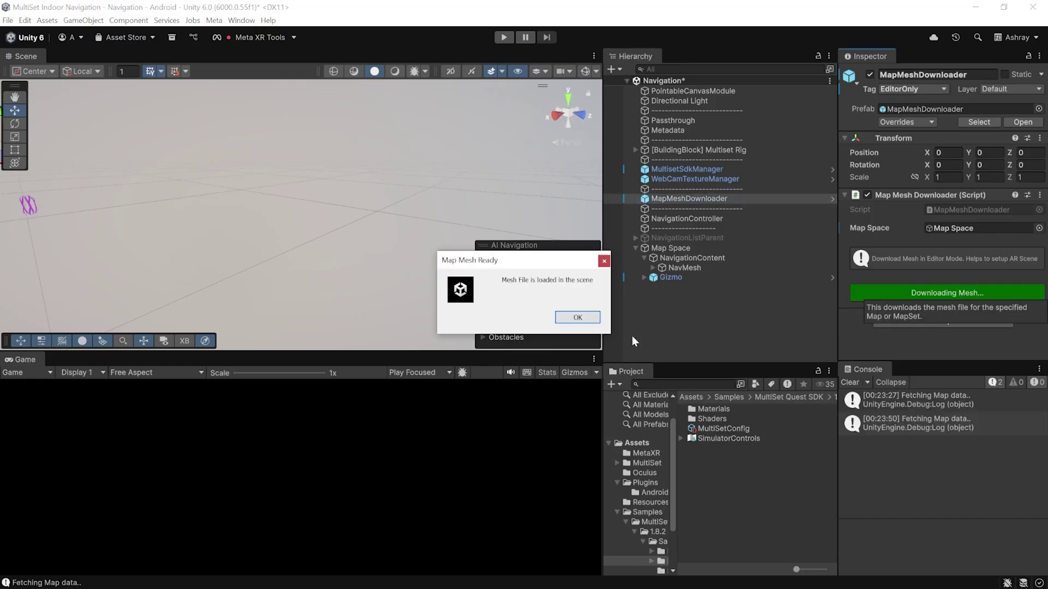
# Dismiss the mesh-ready notice to check NavigationContent and its NavMesh child under Map Space.
pyautogui.click(558, 316)
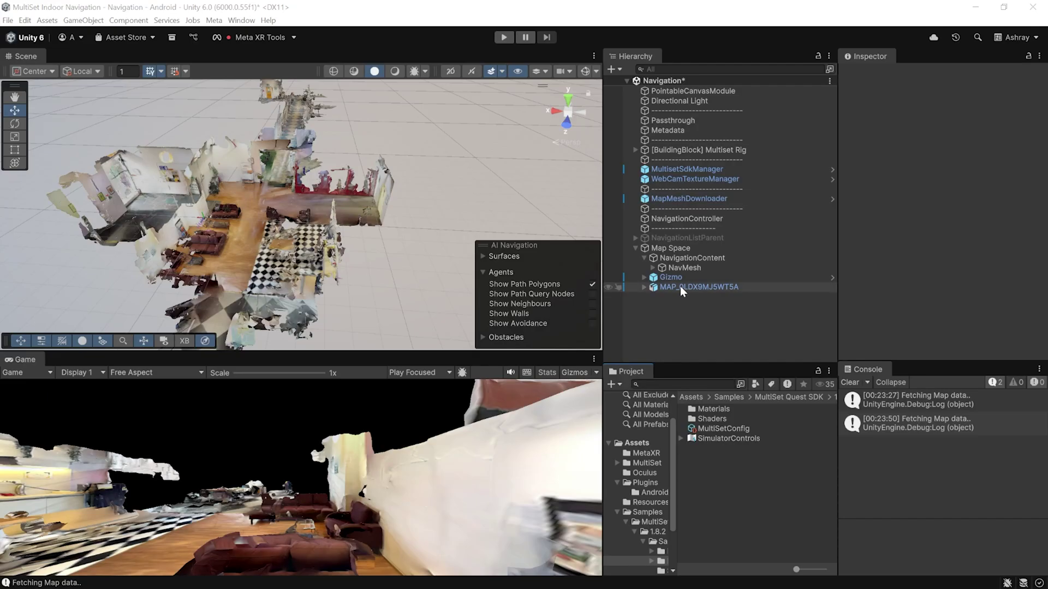
# Create an empty child object named POI under NavigationContent.
pyautogui.rightClick(702, 257)
pyautogui.click(742, 264)
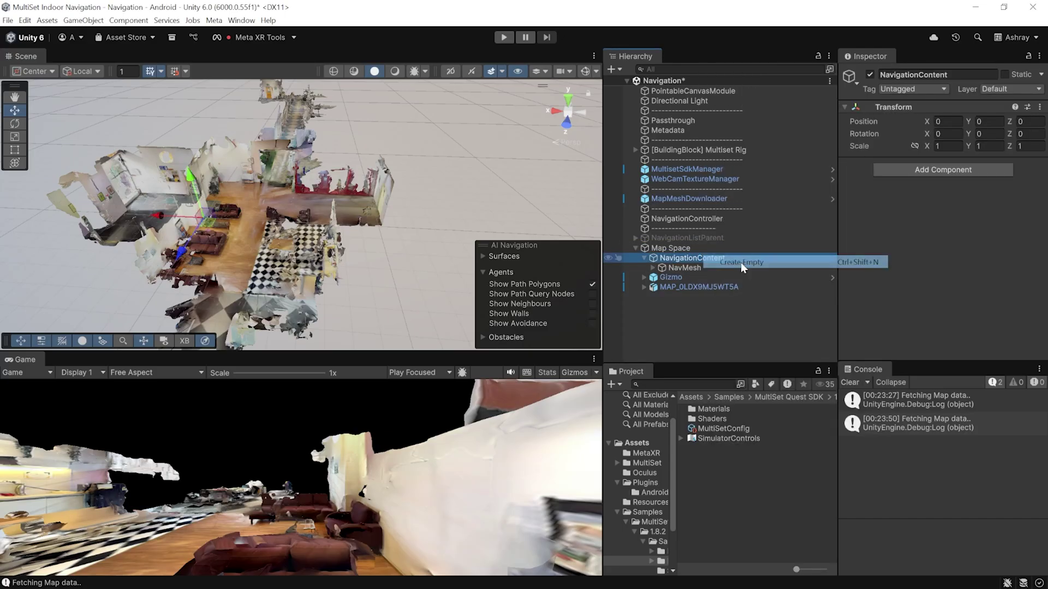
pyautogui.write('POI')
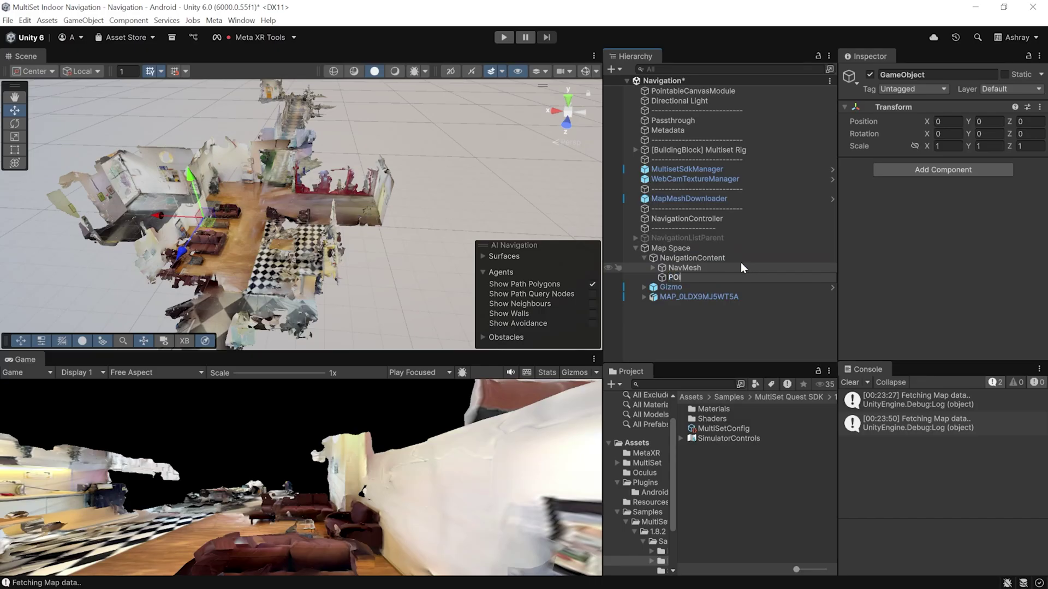
pyautogui.click(709, 333)
# Add the POI prefab inside it and place it in the kitchen at X -6.43, Z 1.305.
pyautogui.click(676, 384)
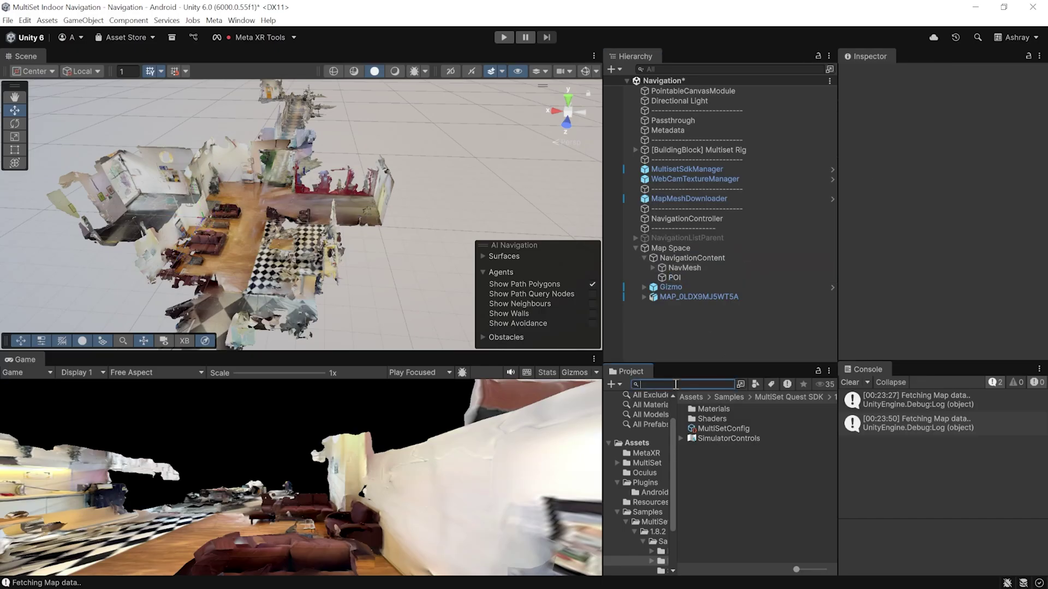
pyautogui.write('POI')
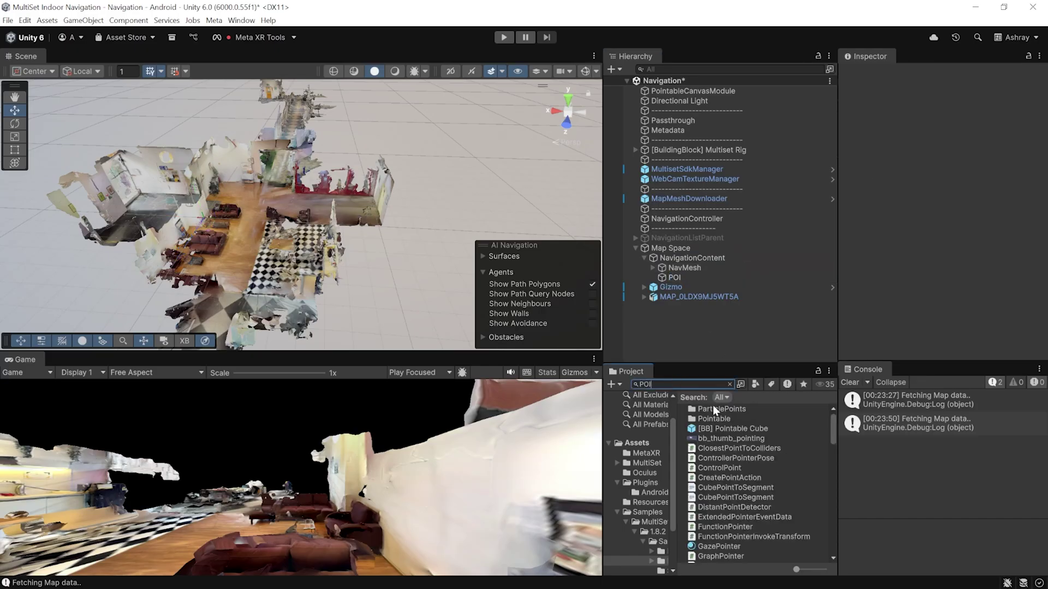
pyautogui.scroll(-5, 741, 441)
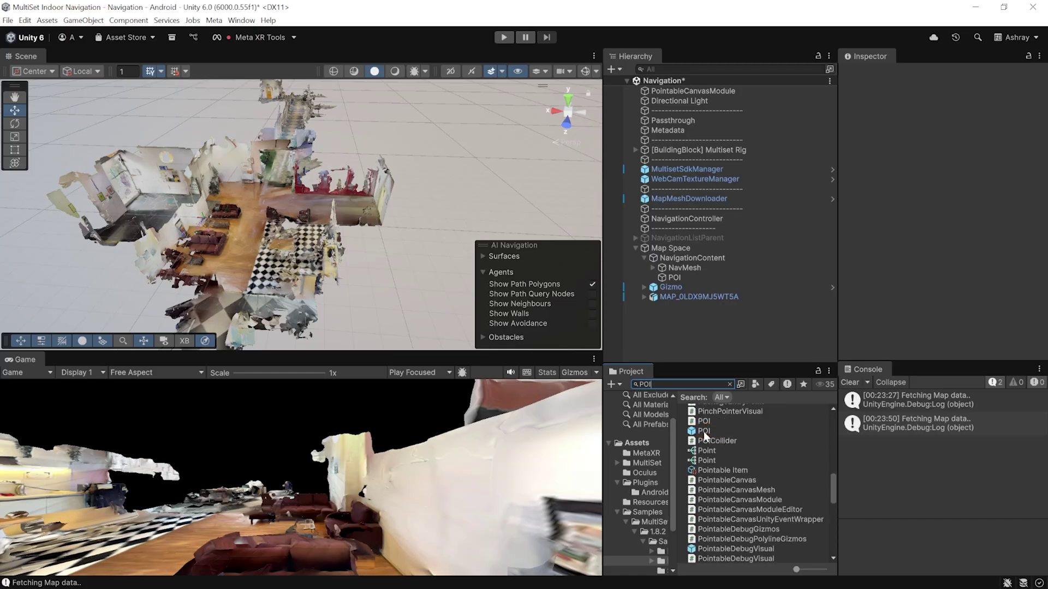
pyautogui.moveTo(702, 431); pyautogui.dragTo(675, 282)
pyautogui.scroll(2, 193, 293)
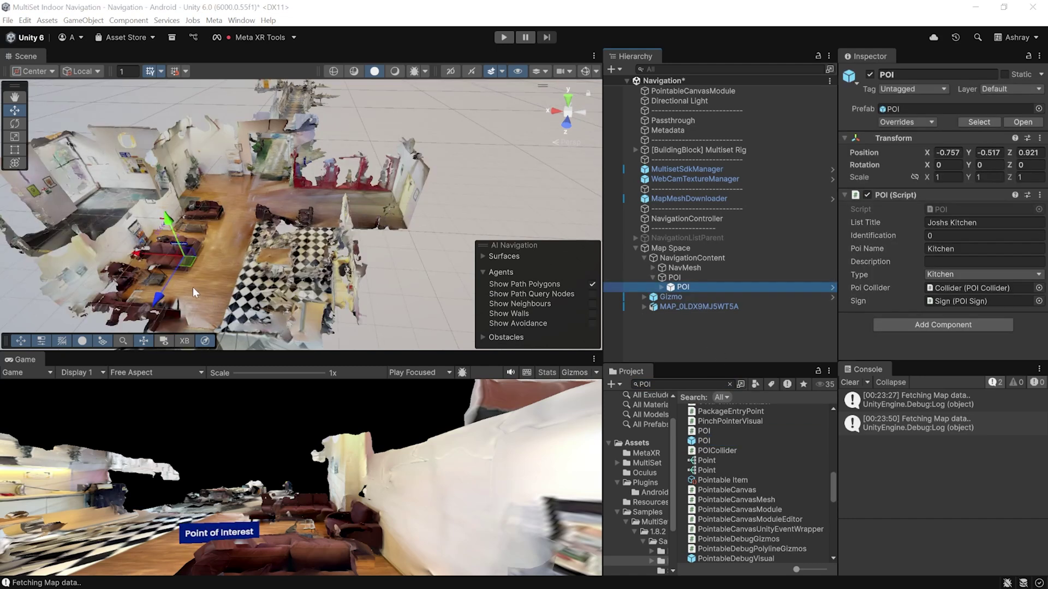
pyautogui.moveTo(142, 261); pyautogui.dragTo(268, 247)
pyautogui.moveTo(269, 246); pyautogui.dragTo(161, 318, button='right')
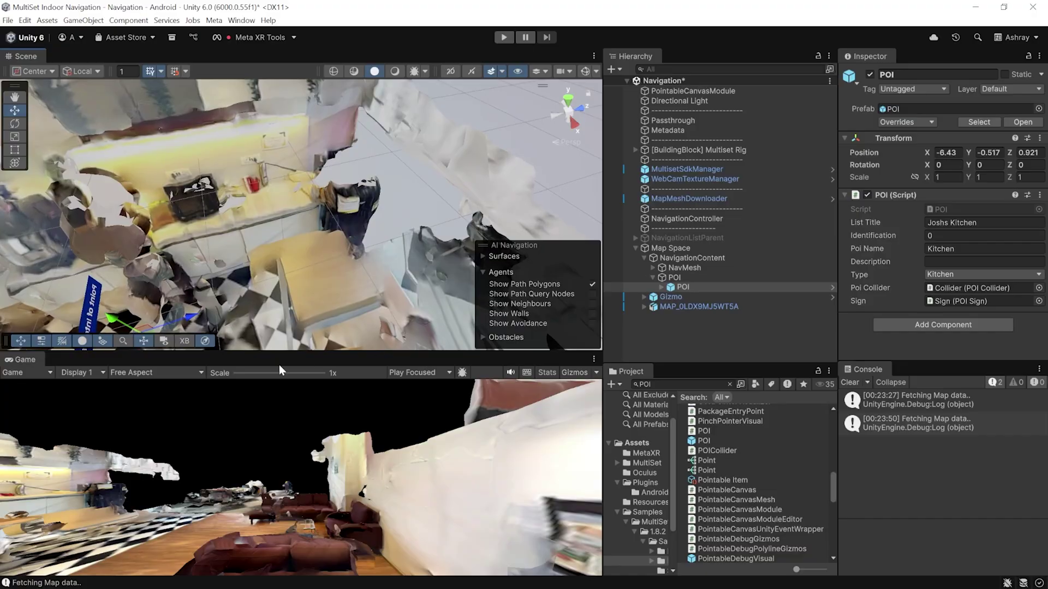
pyautogui.moveTo(161, 318); pyautogui.dragTo(197, 314)
# Set the POI's List Title and Poi Name to Coffee Machine and its type to Room.
pyautogui.click(1003, 222)
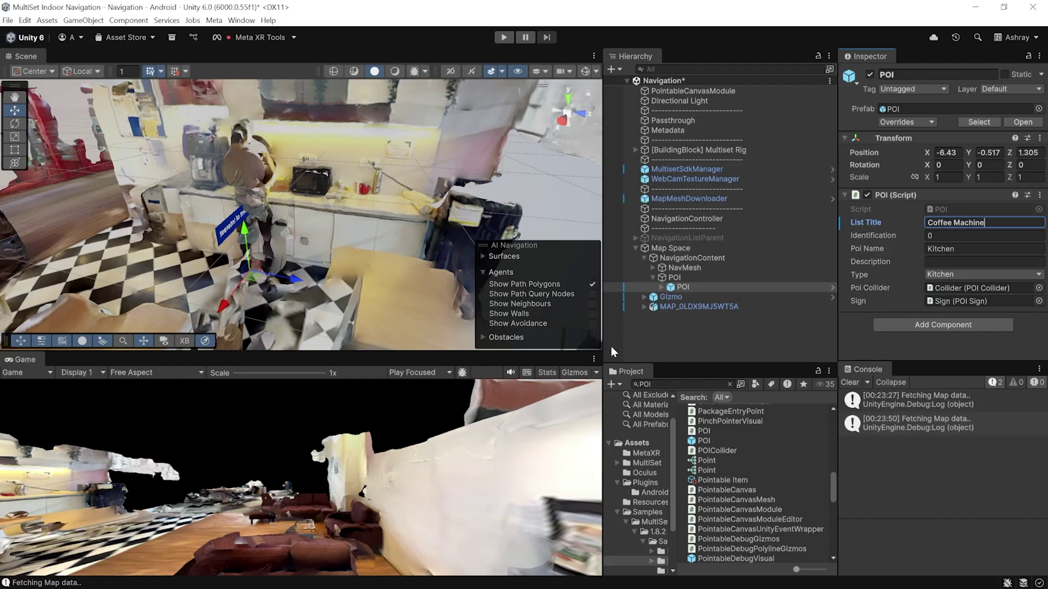
pyautogui.click(979, 248)
pyautogui.hotkey('ctrl', 'v')
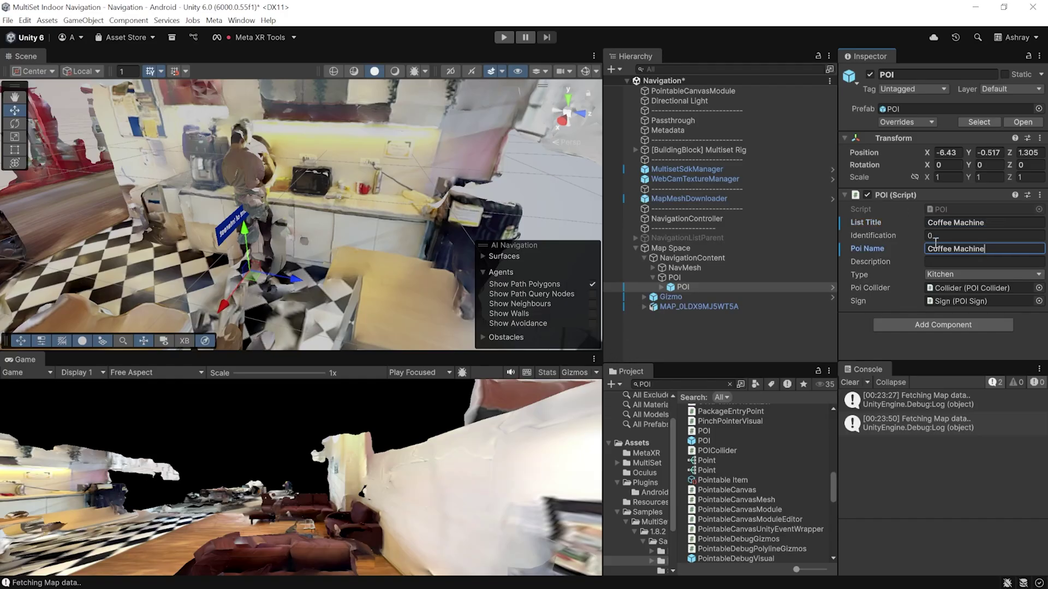
pyautogui.click(944, 275)
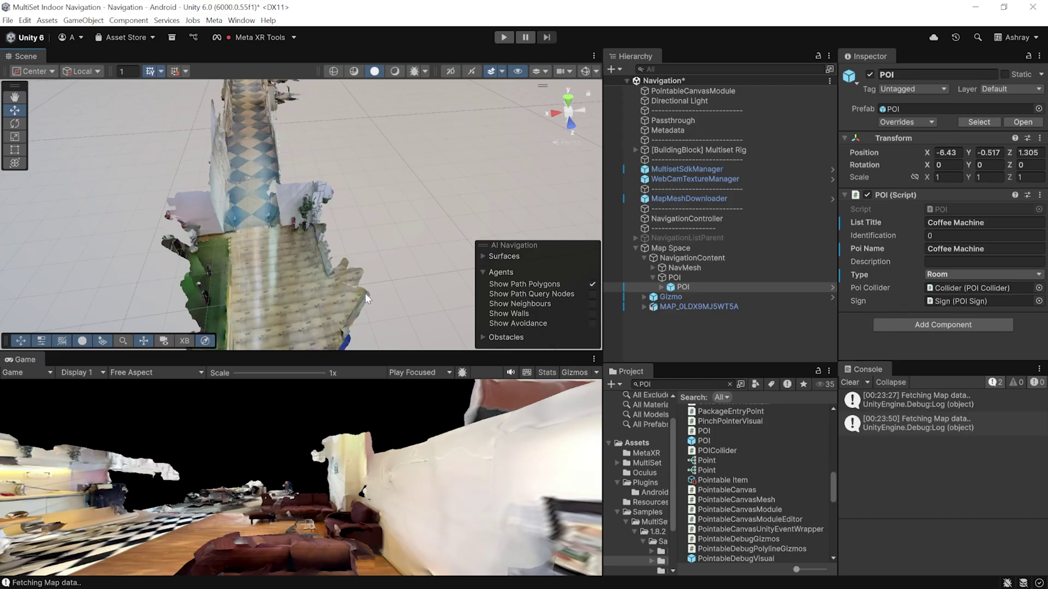
pyautogui.scroll(-10, 264, 260)
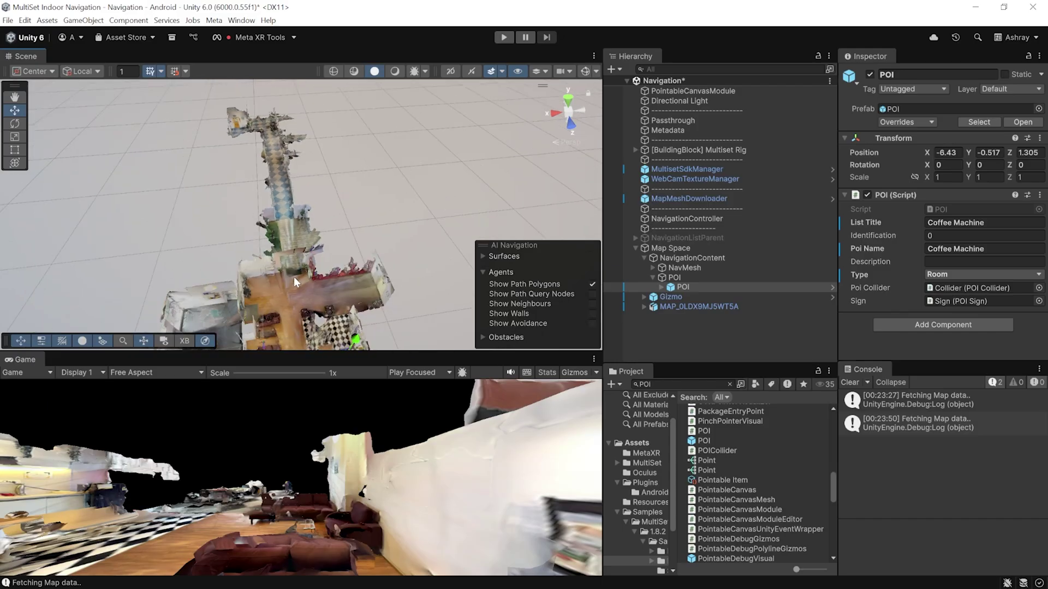
pyautogui.scroll(5, 298, 244)
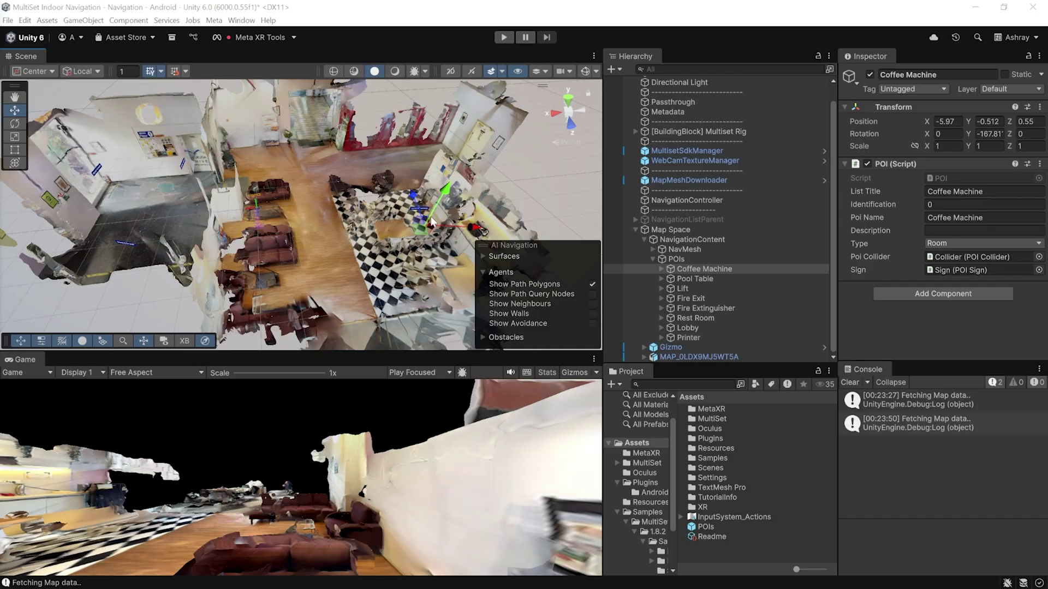
# Give the Humanoid agent radius 0.25, height 1.5 and step height 0.5 from the NavMesh's agent settings.
pyautogui.click(704, 268)
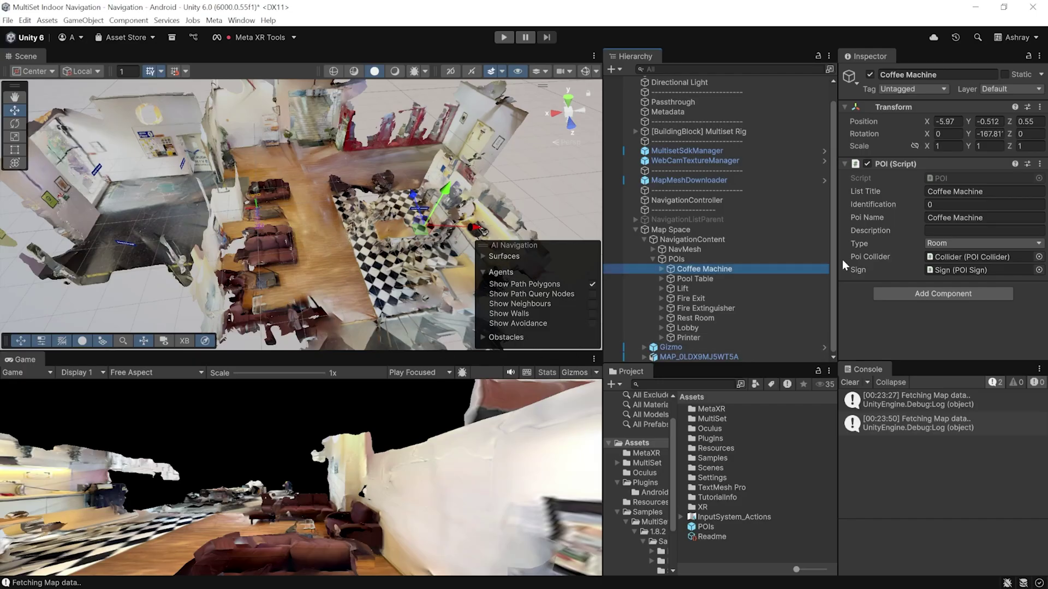
pyautogui.click(685, 250)
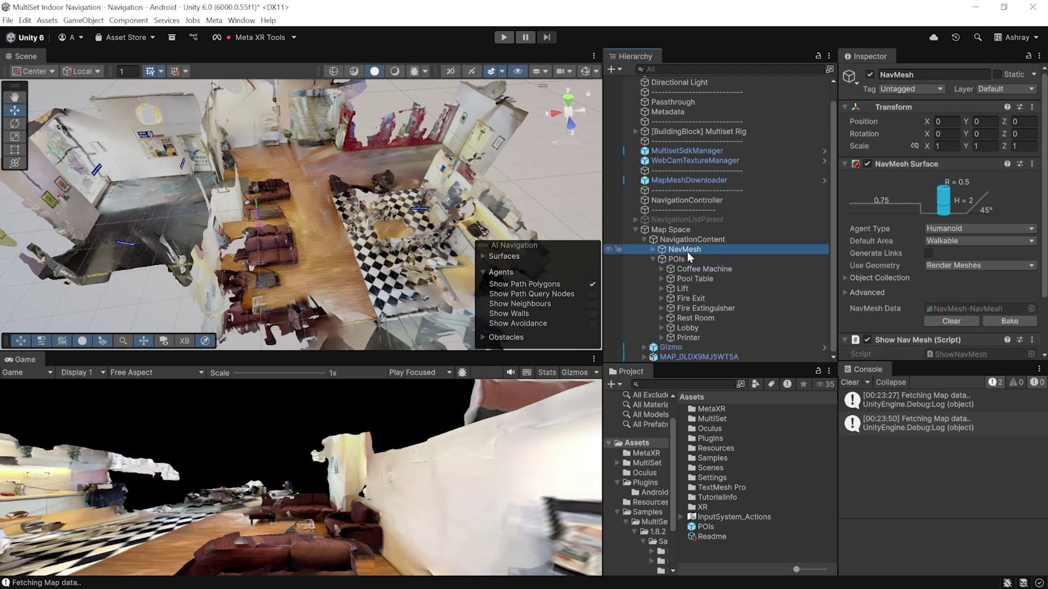
pyautogui.click(962, 229)
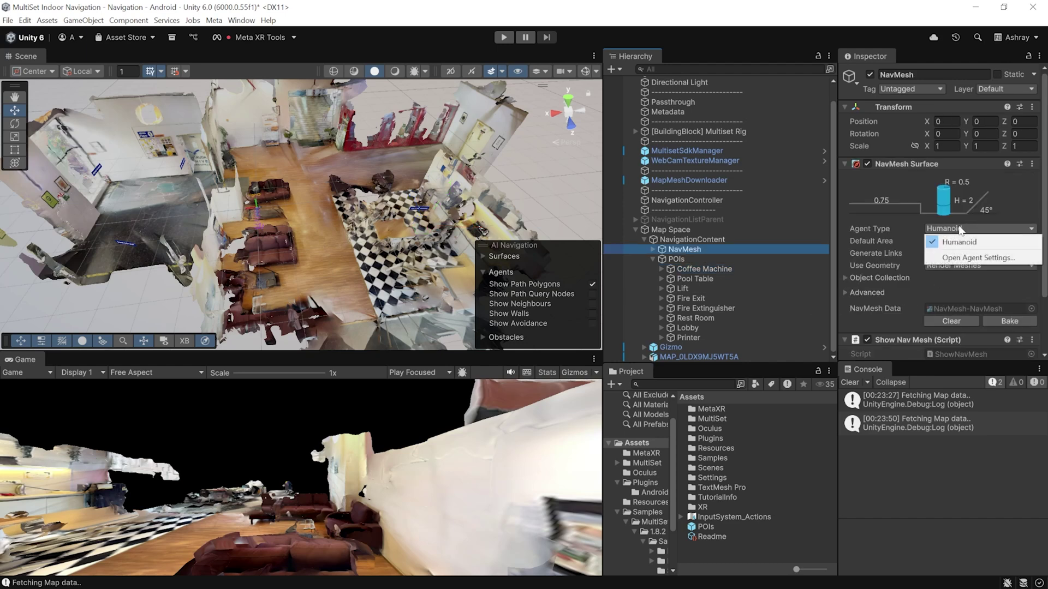
pyautogui.click(961, 258)
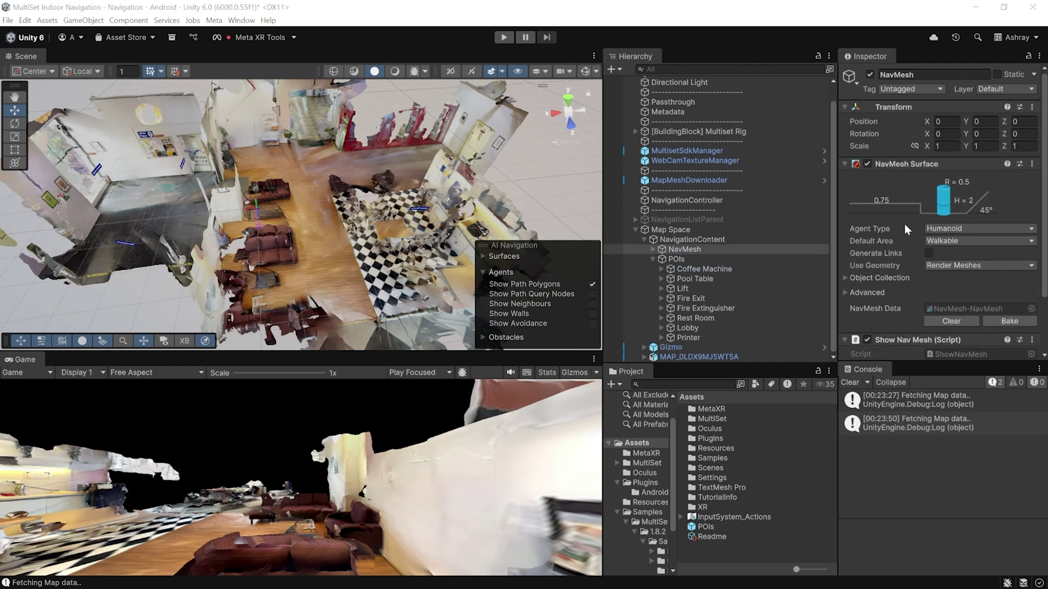
pyautogui.click(695, 309)
pyautogui.write('0')
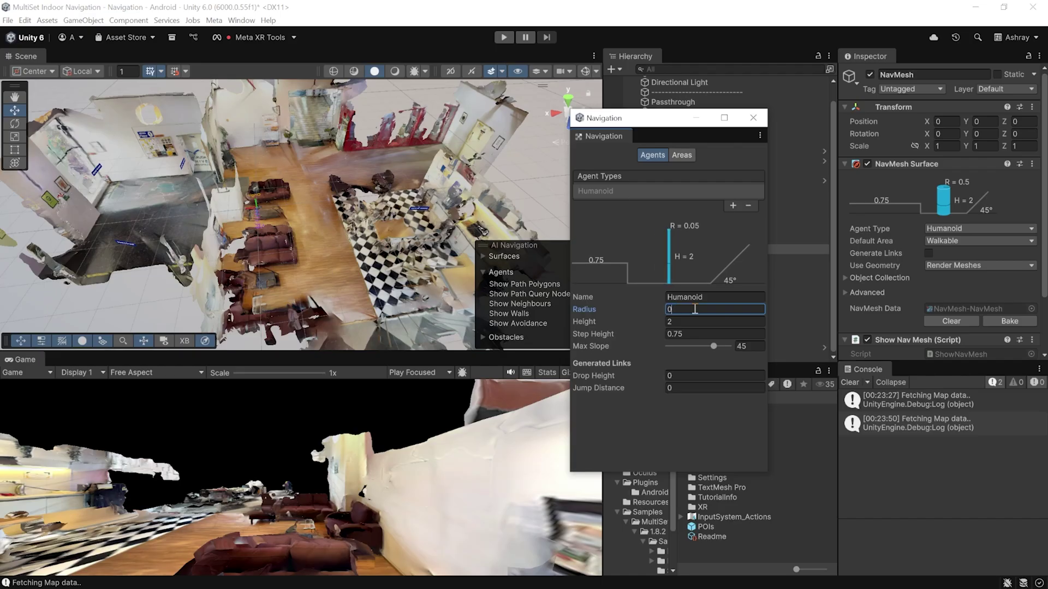
pyautogui.write('.25')
pyautogui.click(684, 322)
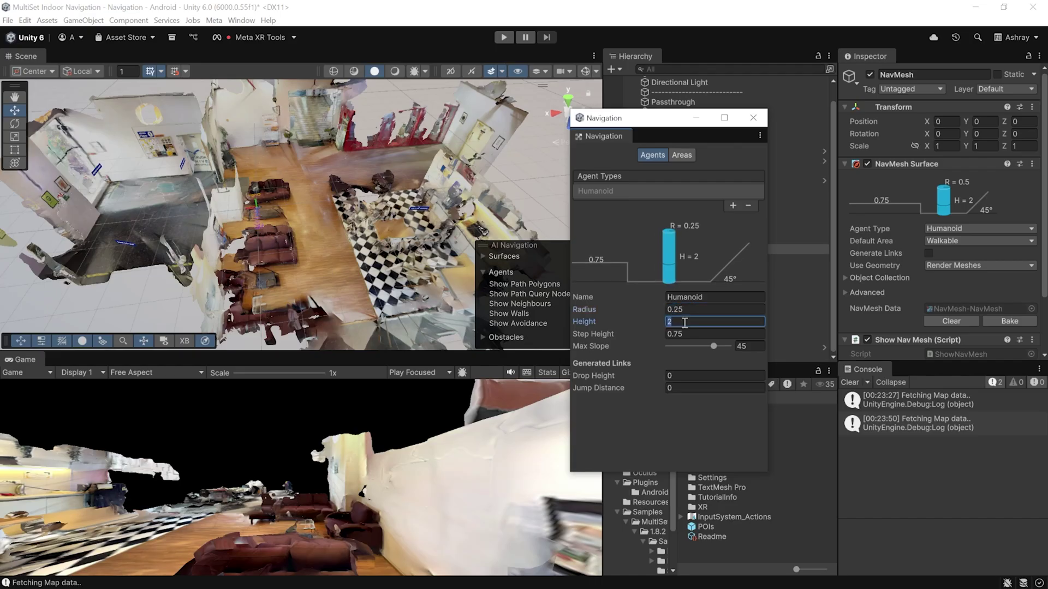
pyautogui.write('1.5')
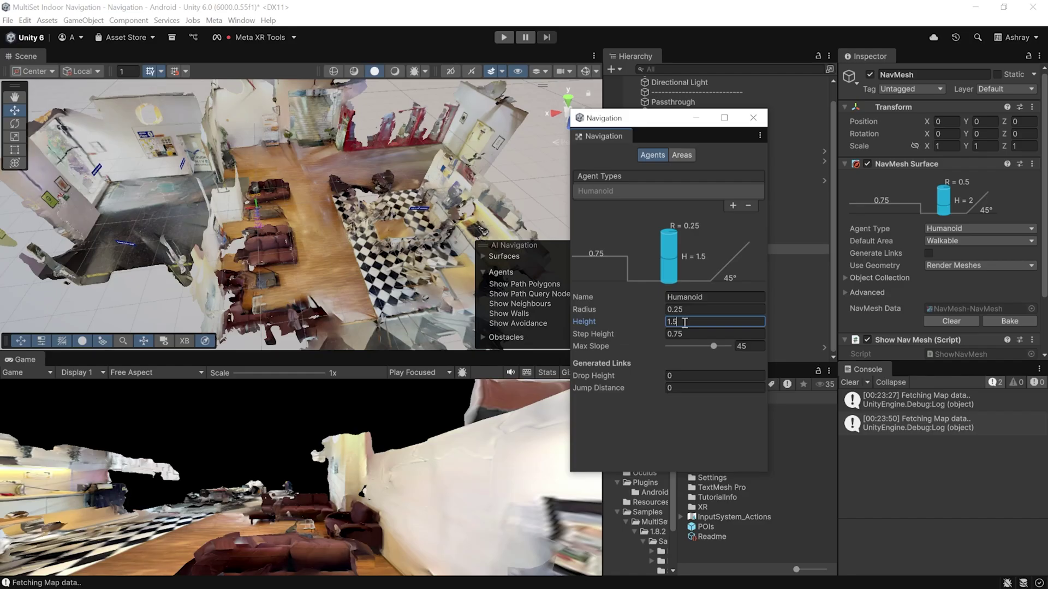
pyautogui.click(684, 334)
pyautogui.write('0.5')
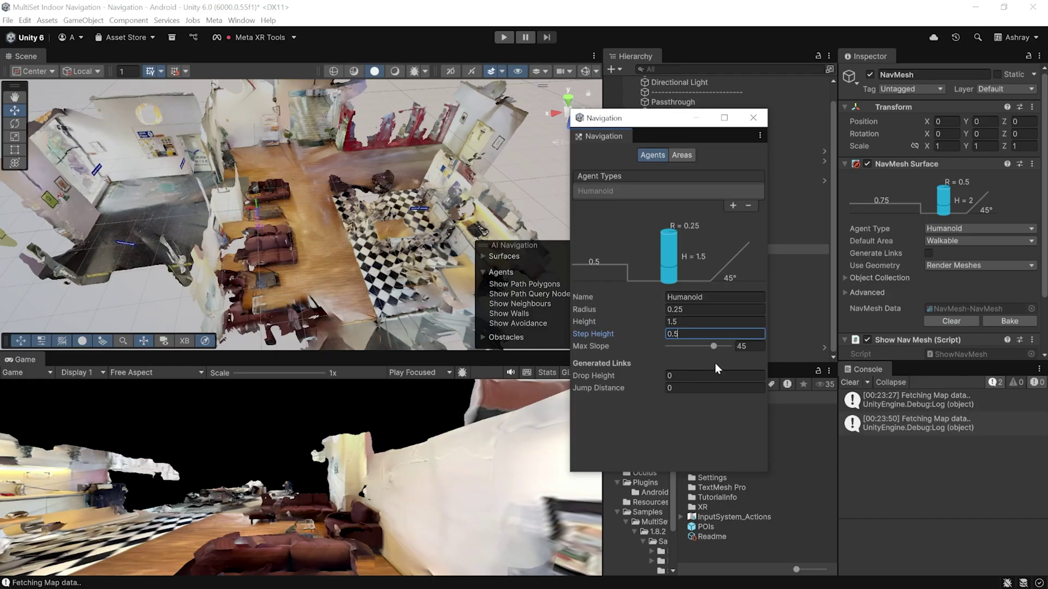
pyautogui.click(753, 118)
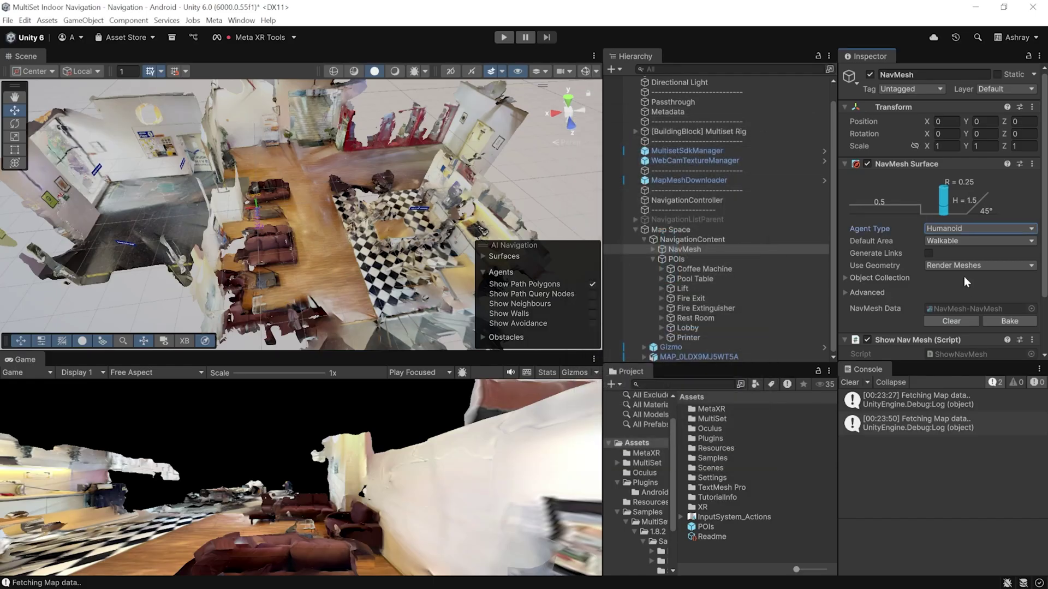
# Clear and rebake the NavMesh with the updated agent, then inspect the baked overlay.
pyautogui.click(948, 320)
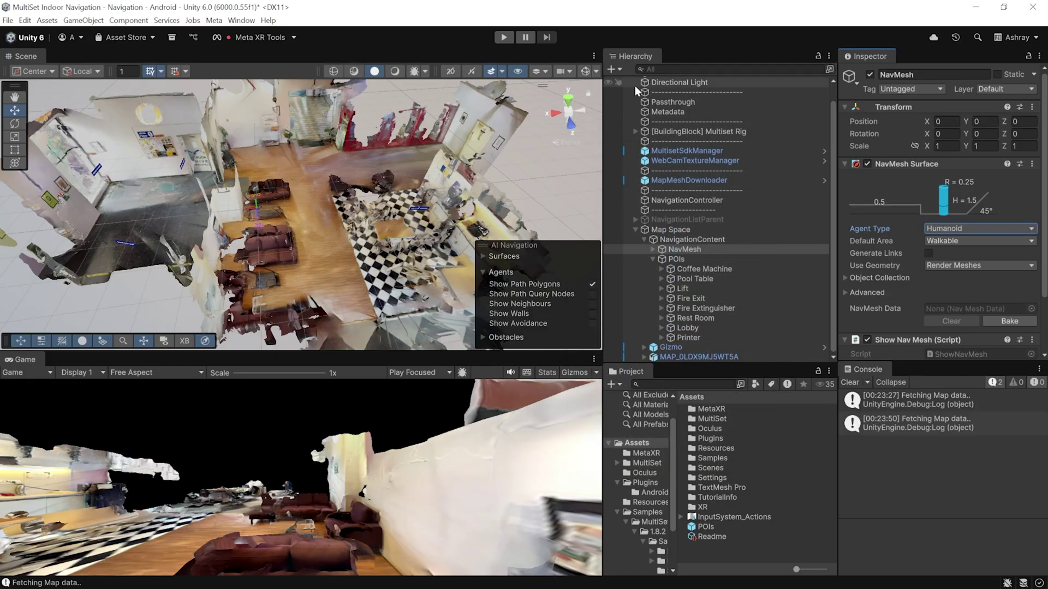
pyautogui.click(1012, 321)
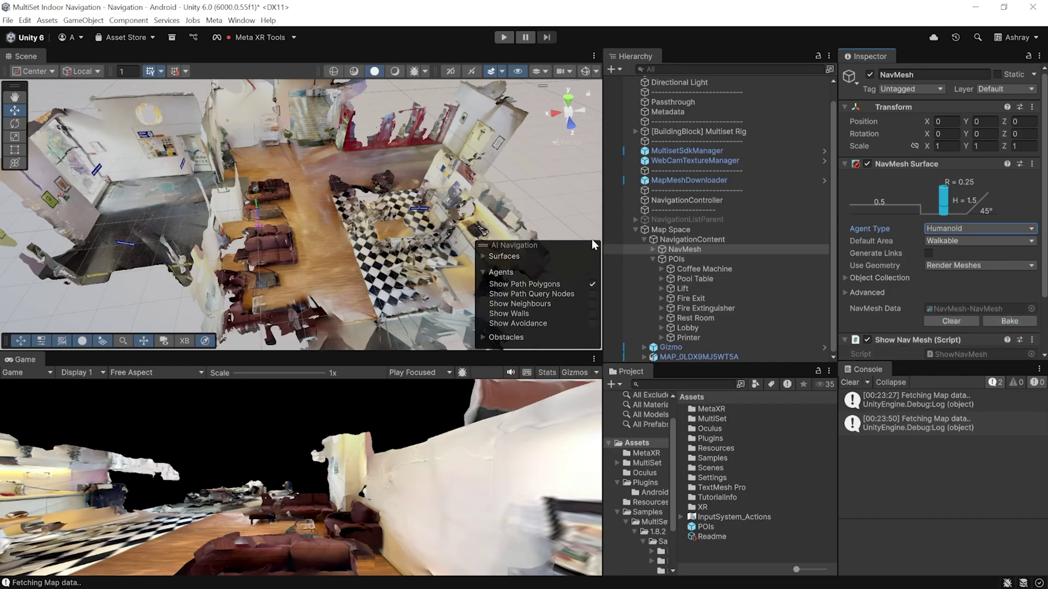
pyautogui.click(586, 72)
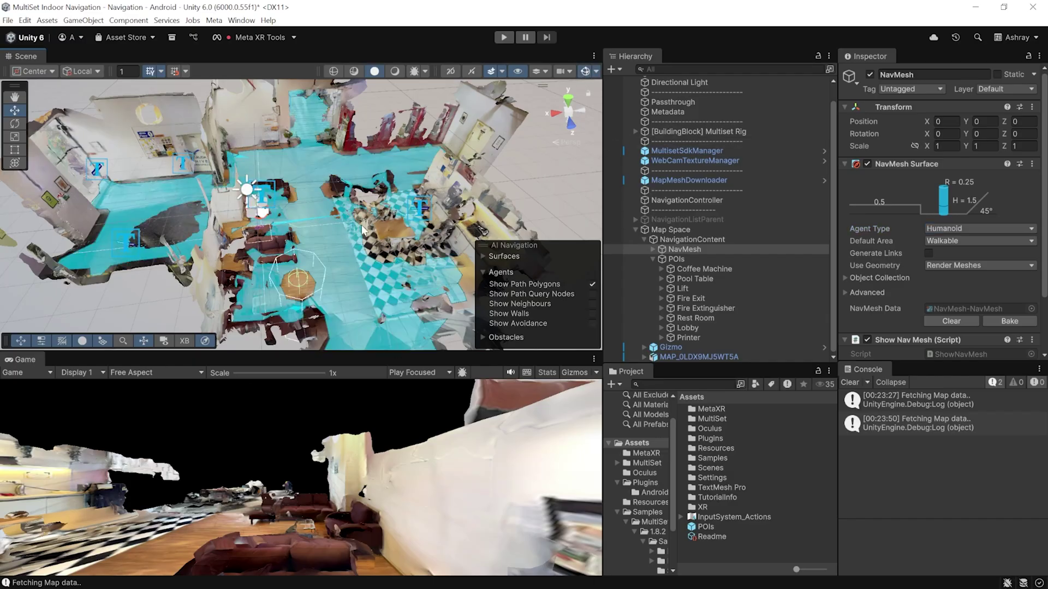
pyautogui.click(371, 255)
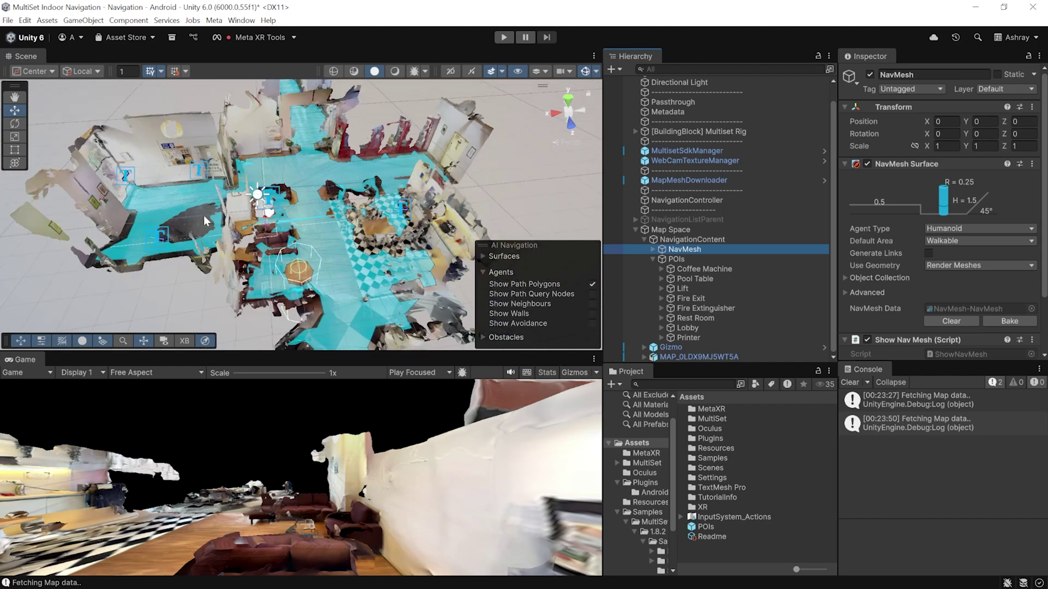
pyautogui.scroll(3, 205, 215)
pyautogui.scroll(-5, 334, 242)
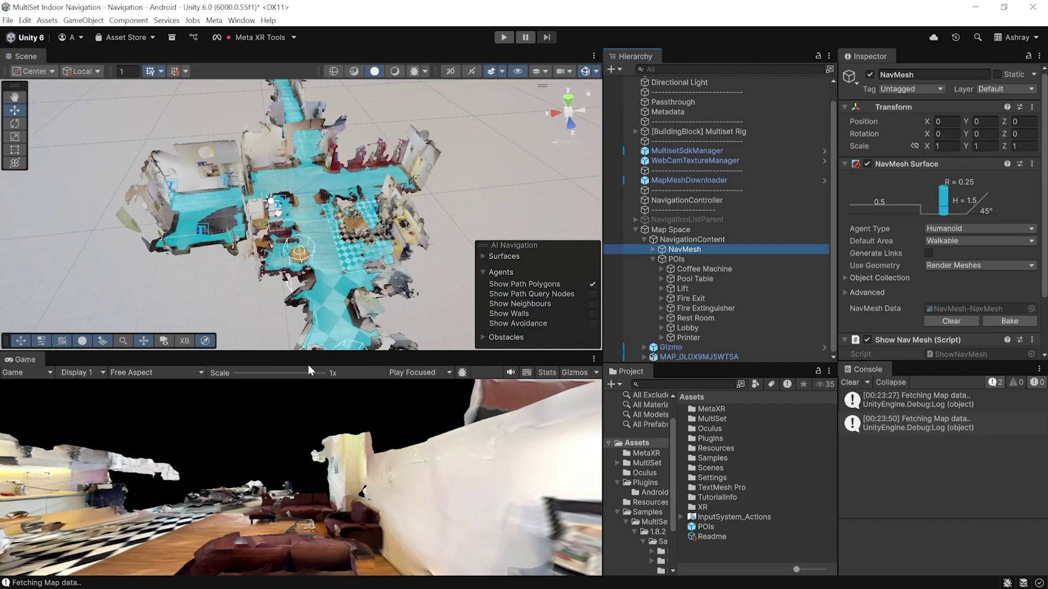
pyautogui.moveTo(378, 293); pyautogui.dragTo(328, 289, button='middle')
pyautogui.scroll(2, 329, 289)
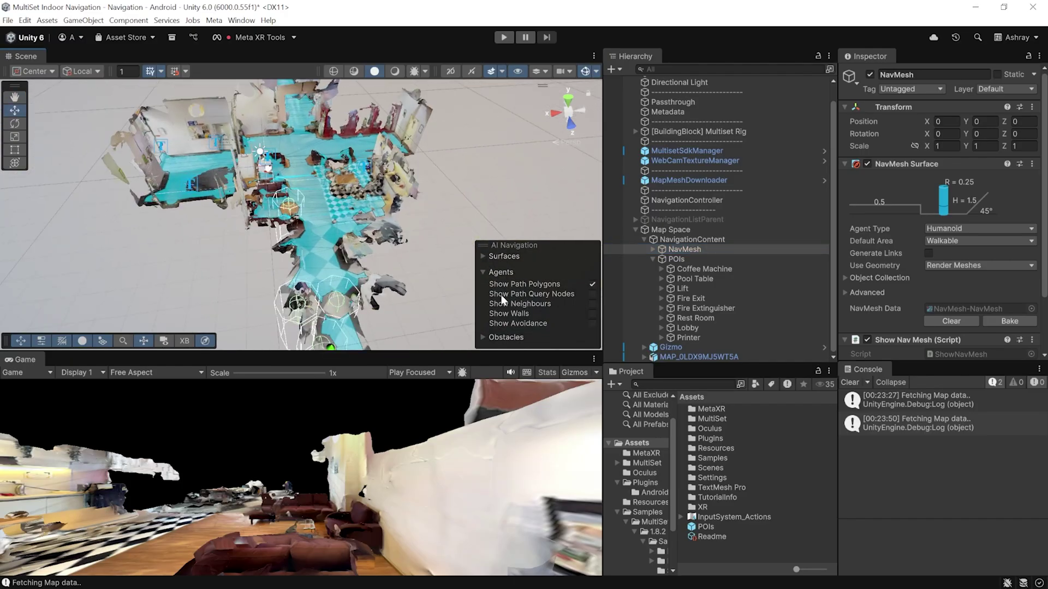
# Deactivate the Better Corners child of the NavMesh object.
pyautogui.click(653, 251)
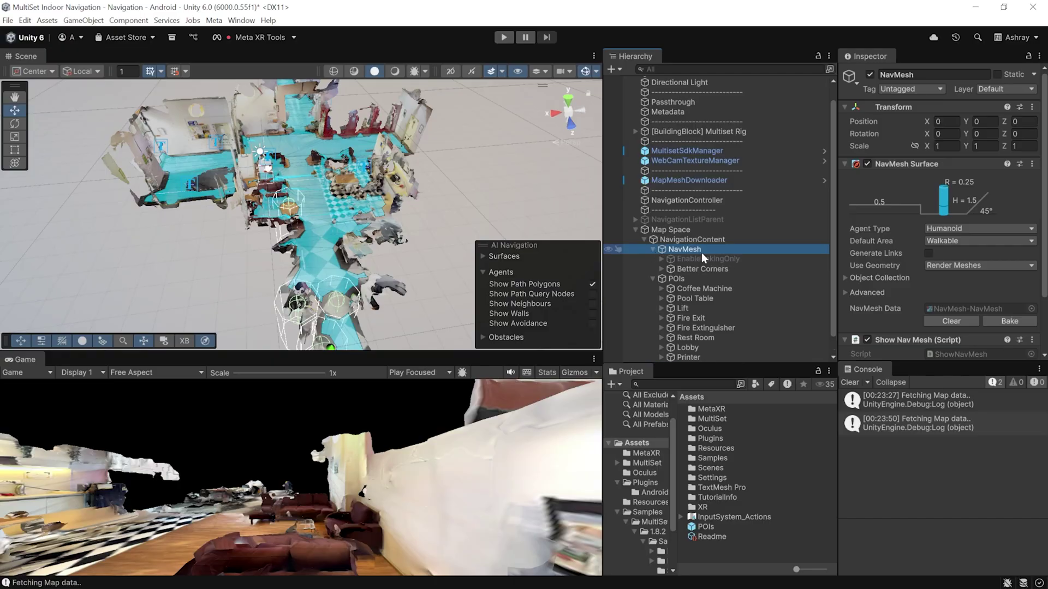
pyautogui.click(699, 268)
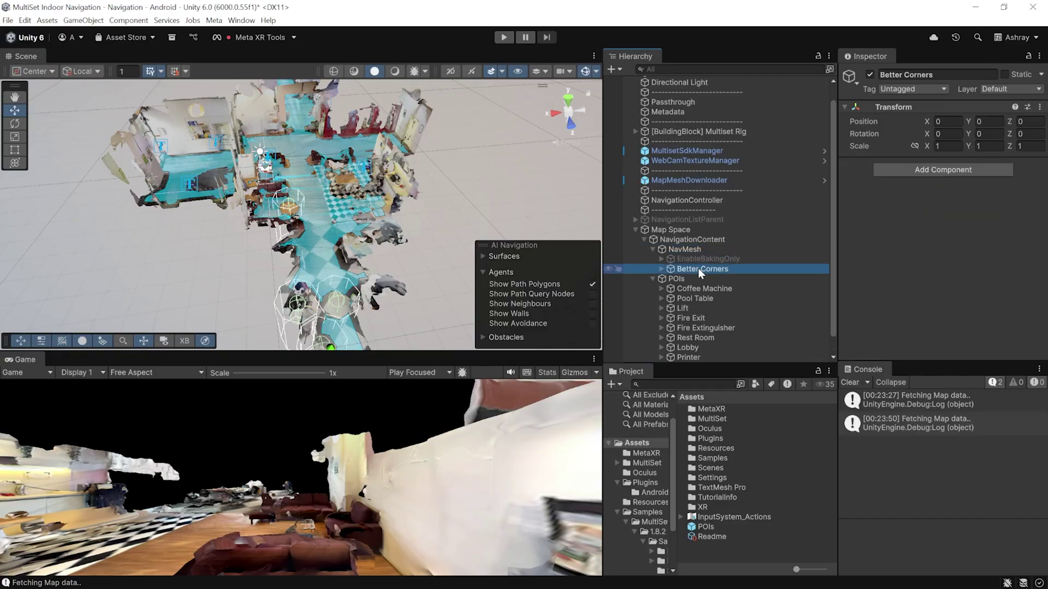
pyautogui.click(870, 75)
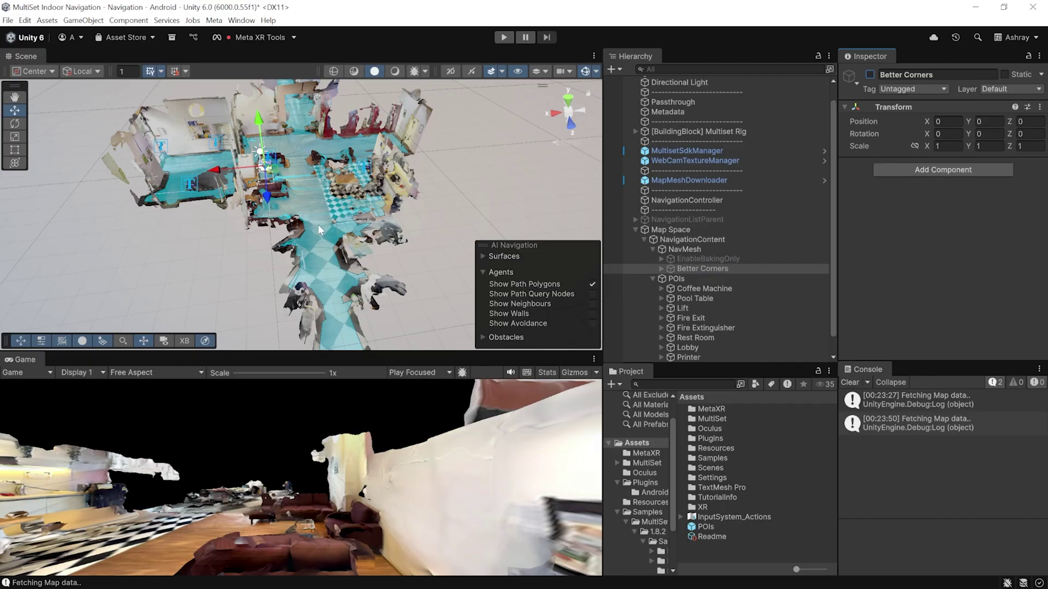
pyautogui.scroll(5, 281, 274)
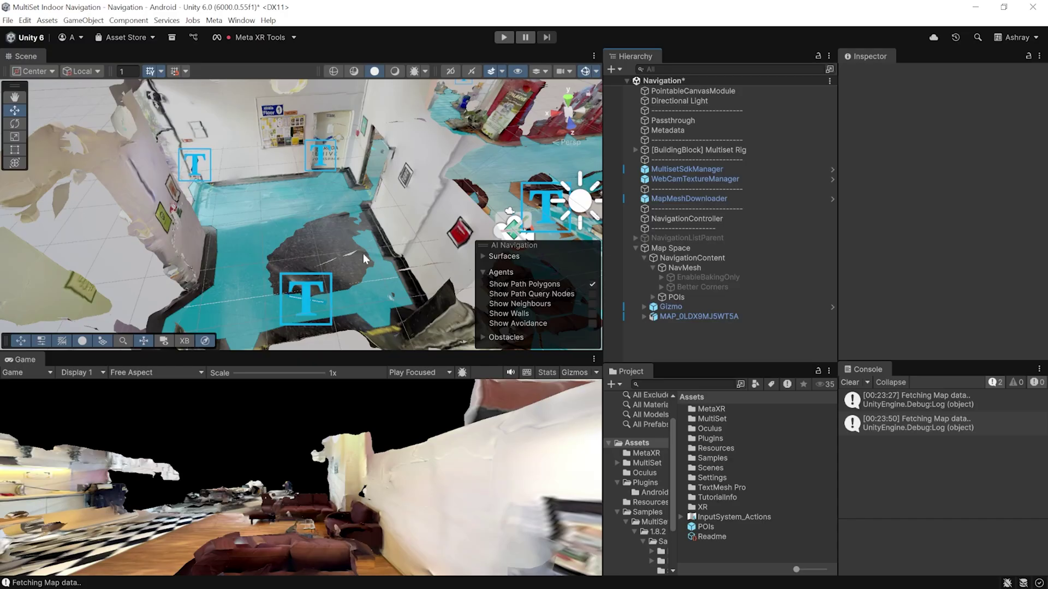
# Add a Plane under the MAP_0LDX9MJ5WT5A object and fit it just below the floor hole.
pyautogui.click(663, 314)
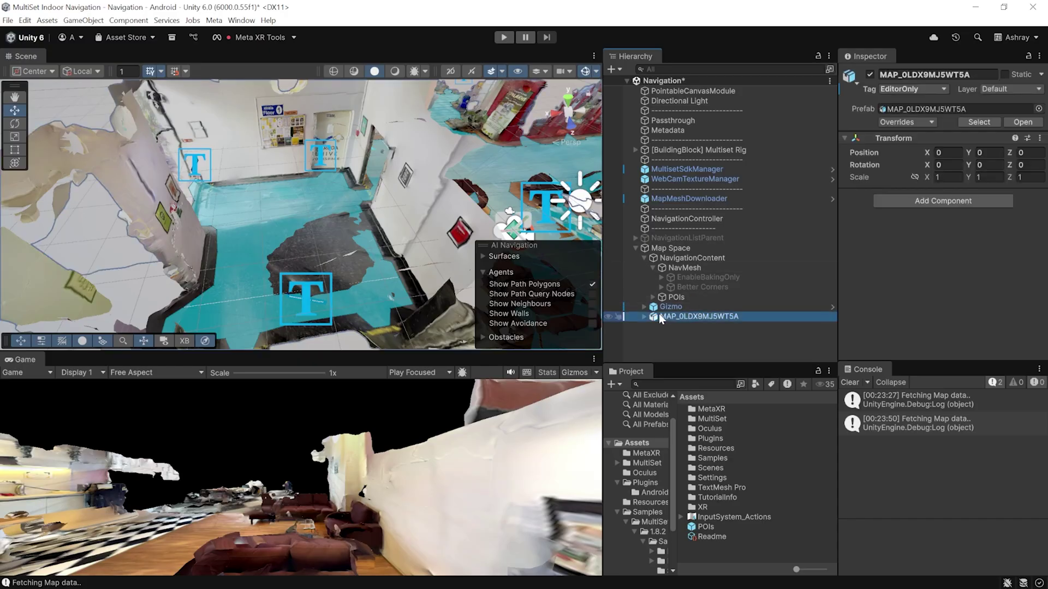
pyautogui.rightClick(660, 314)
pyautogui.moveTo(731, 300)
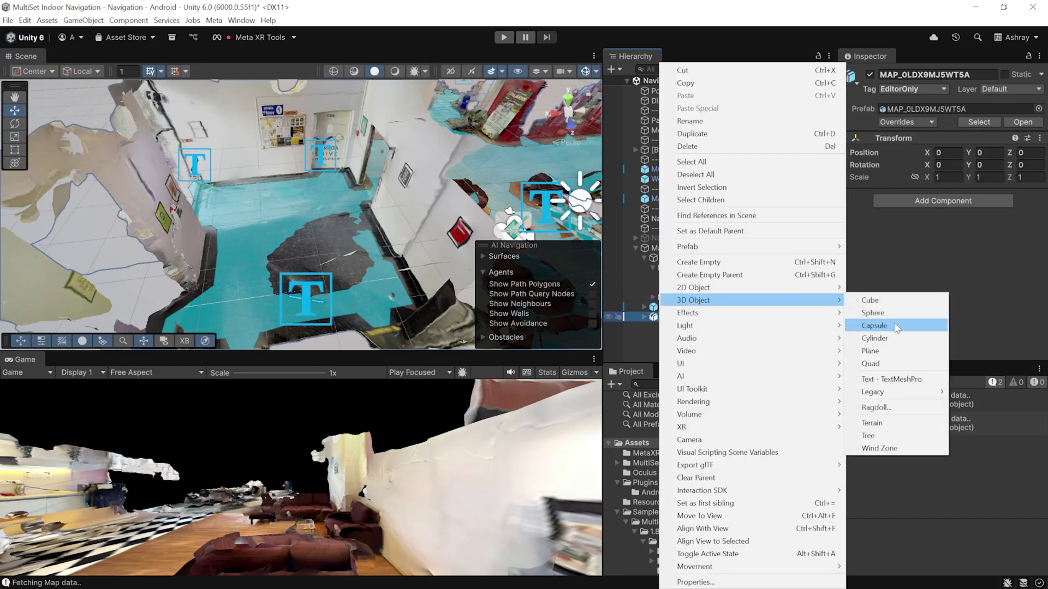
pyautogui.click(871, 350)
pyautogui.moveTo(280, 224); pyautogui.dragTo(270, 230)
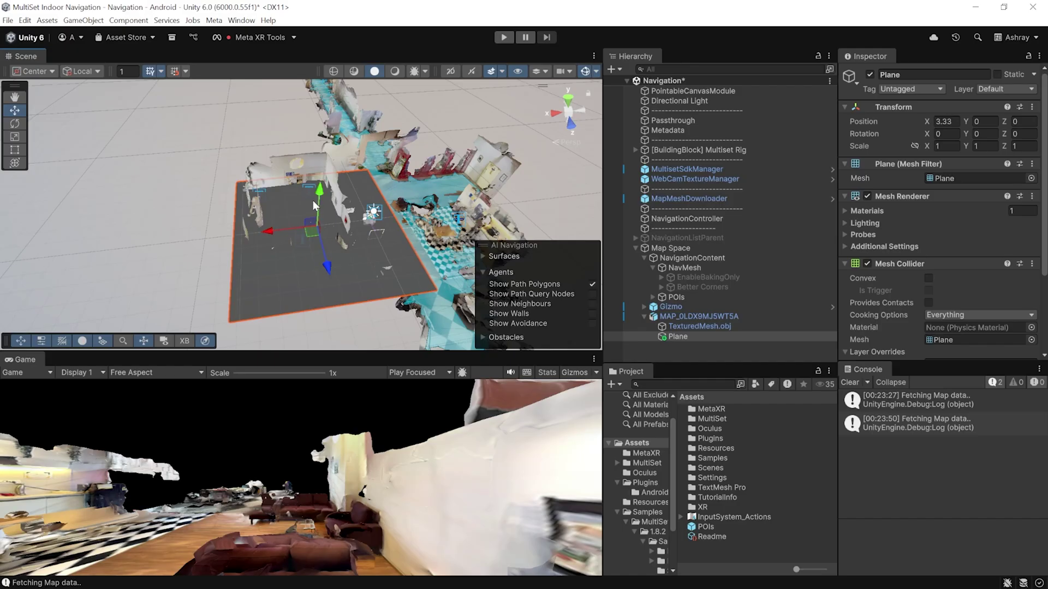
pyautogui.moveTo(317, 196); pyautogui.dragTo(319, 207)
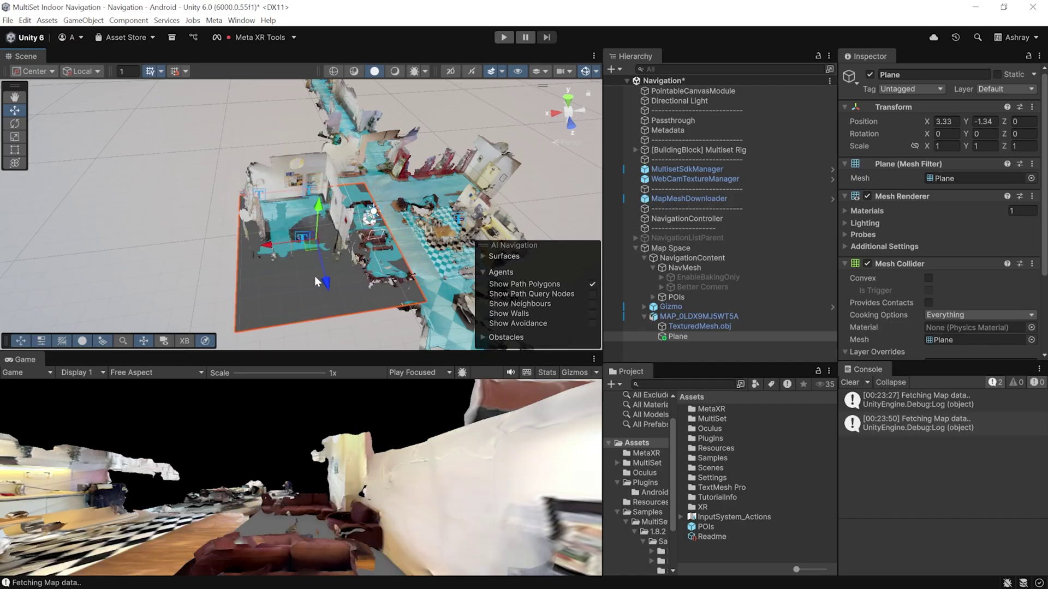
pyautogui.click(15, 150)
pyautogui.moveTo(426, 301); pyautogui.dragTo(332, 242)
pyautogui.moveTo(236, 257); pyautogui.dragTo(275, 249)
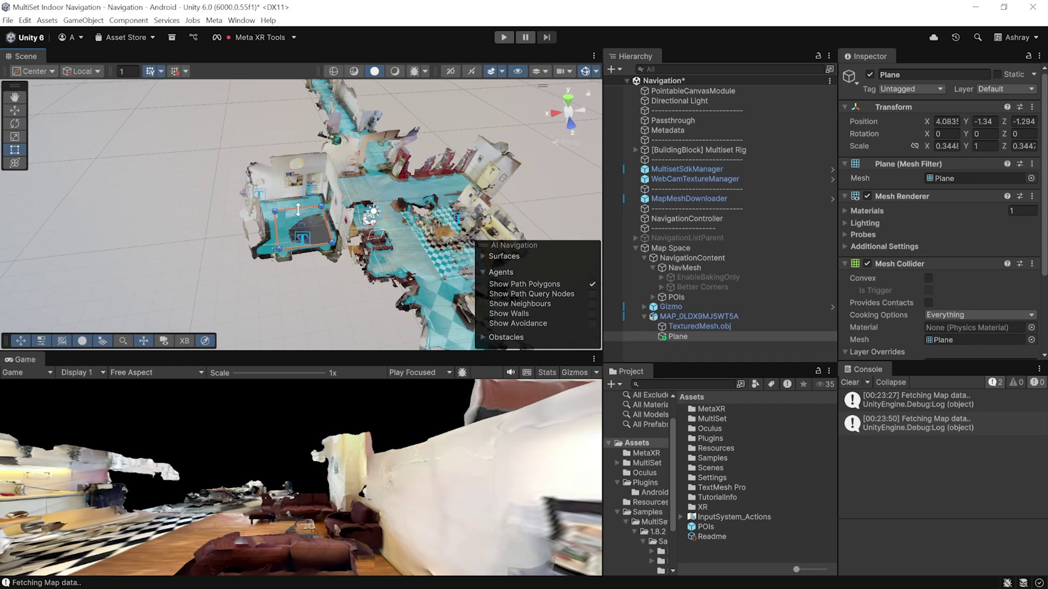
# Rebake the NavMesh with the plane in place, then delete the temporary Plane.
pyautogui.click(671, 267)
pyautogui.scroll(-3, 1014, 262)
pyautogui.click(1009, 252)
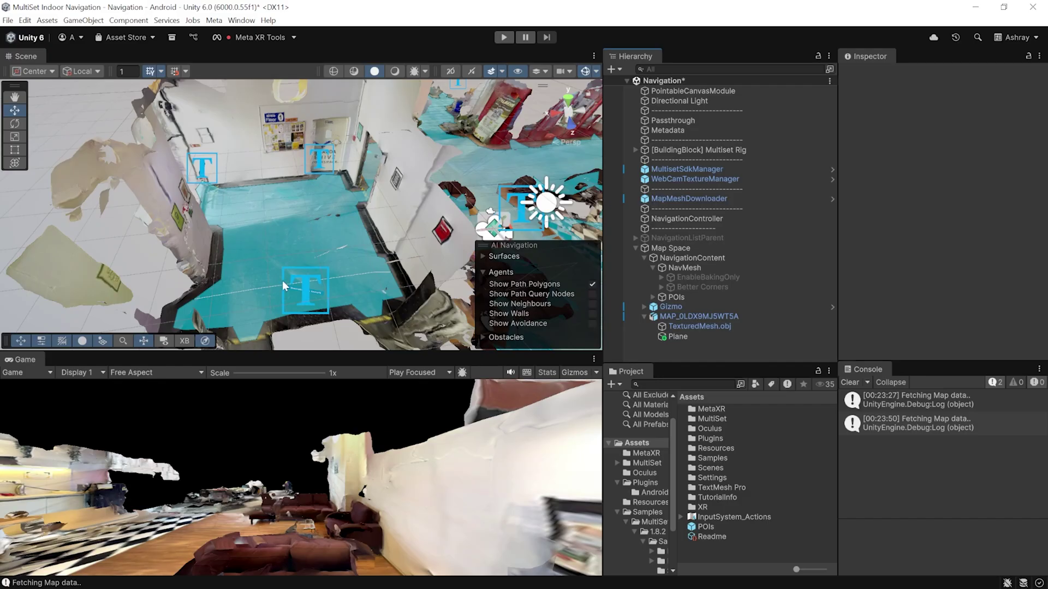
pyautogui.click(686, 338)
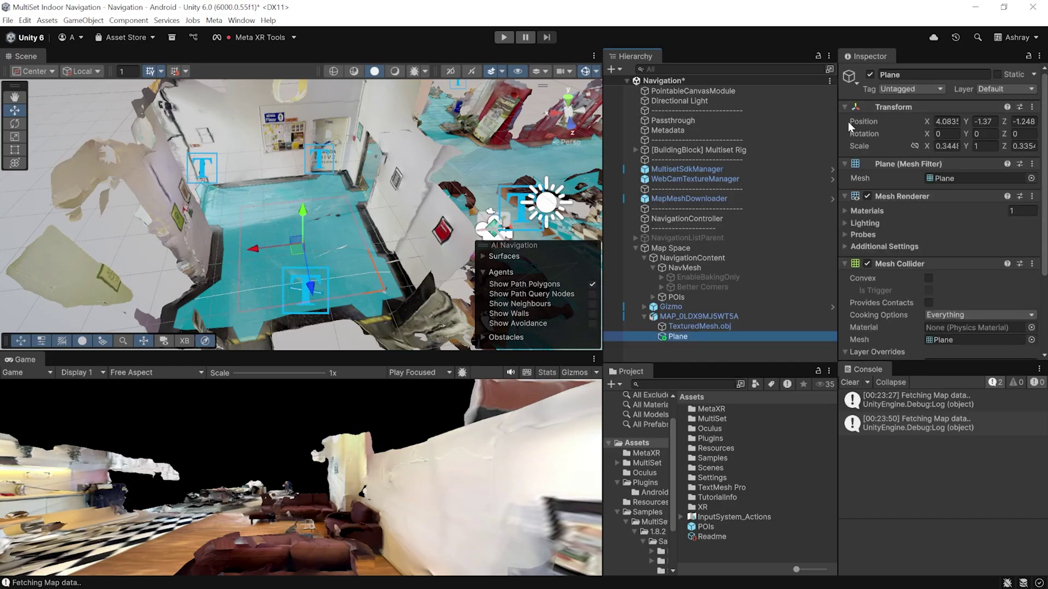
pyautogui.press('Delete')
pyautogui.scroll(-5, 419, 185)
pyautogui.moveTo(419, 185); pyautogui.dragTo(394, 194, button='middle')
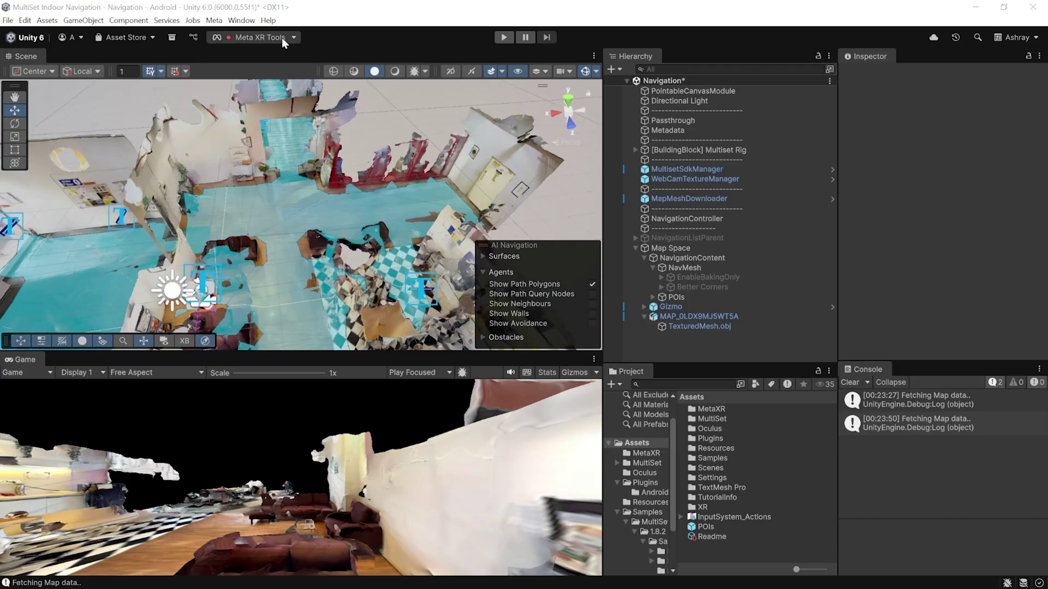
# Apply all recommended fixes in the Meta XR Project Setup Tool.
pyautogui.click(282, 38)
pyautogui.click(282, 112)
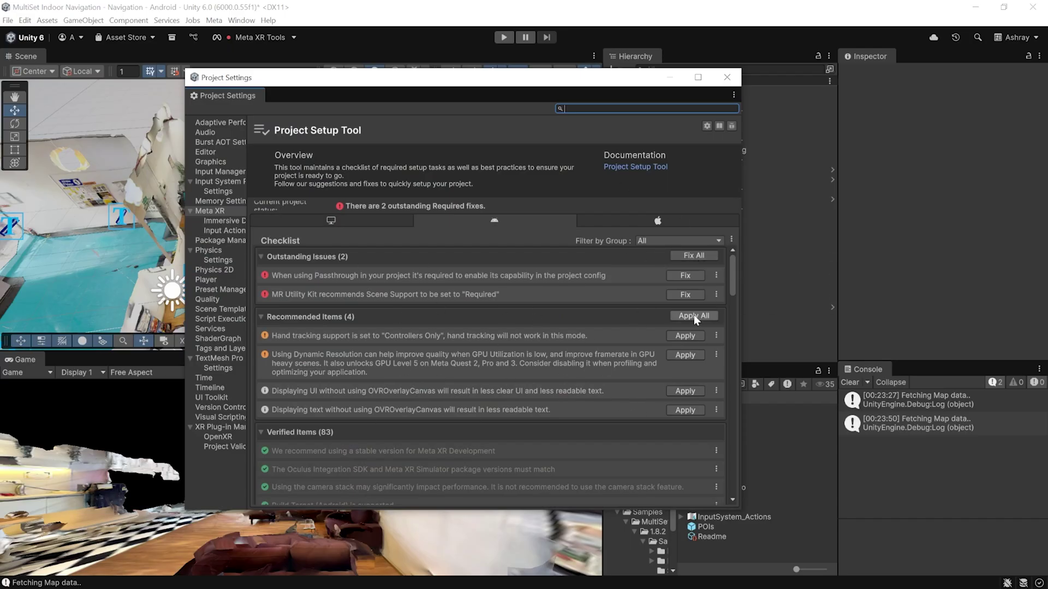
pyautogui.click(694, 255)
pyautogui.click(727, 77)
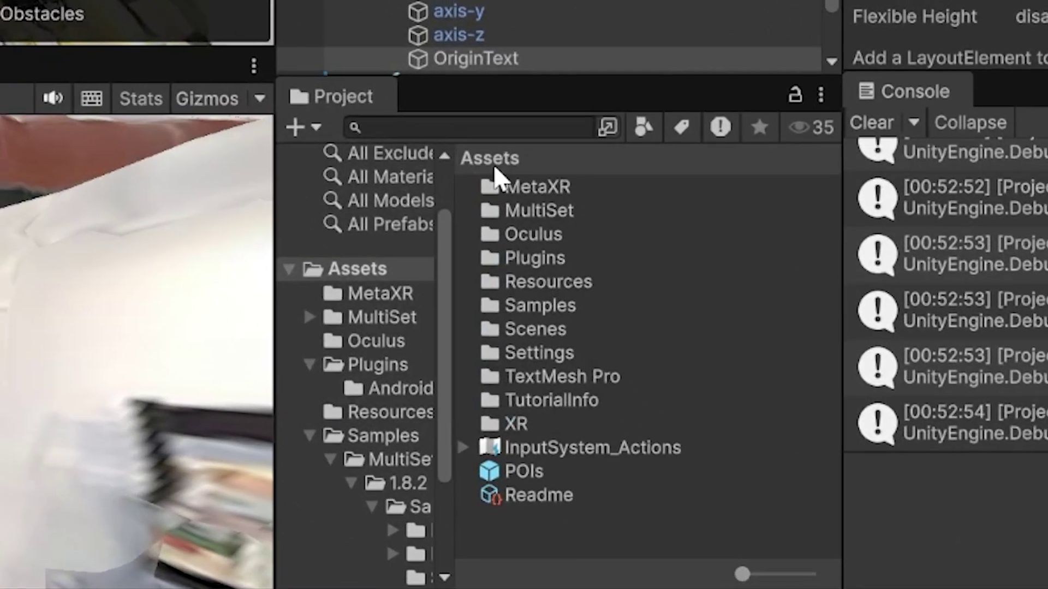
# Open Assets/Plugins/Android/AndroidManifest for editing.
pyautogui.doubleClick(551, 256)
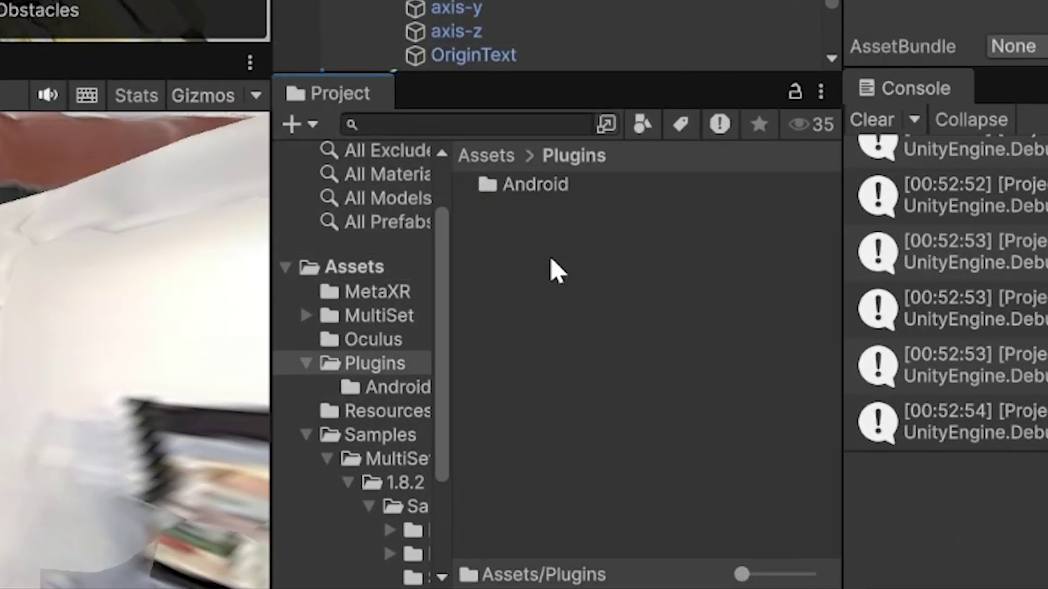
pyautogui.doubleClick(533, 185)
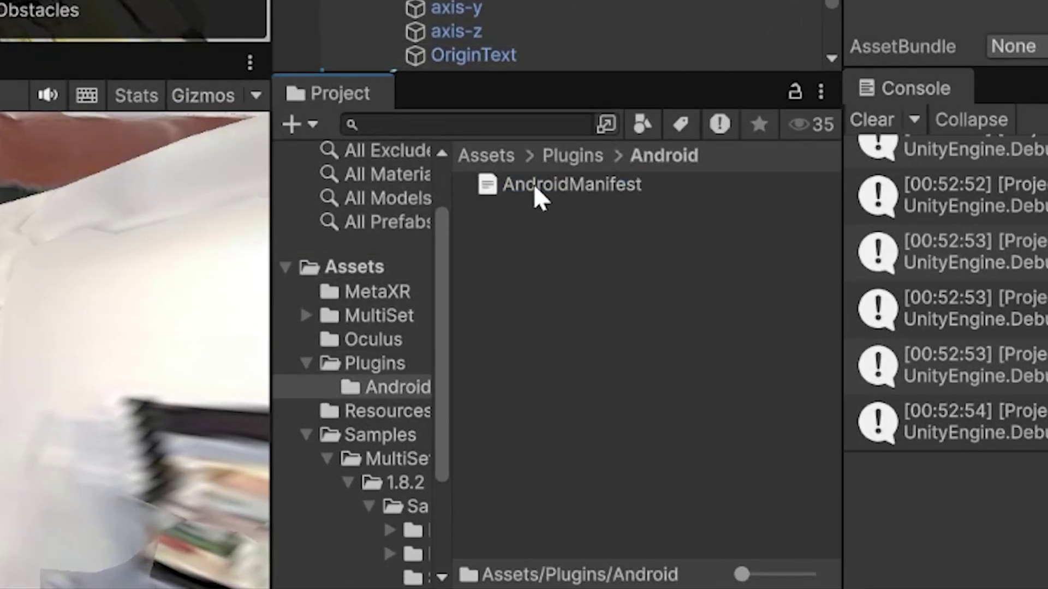
pyautogui.doubleClick(578, 181)
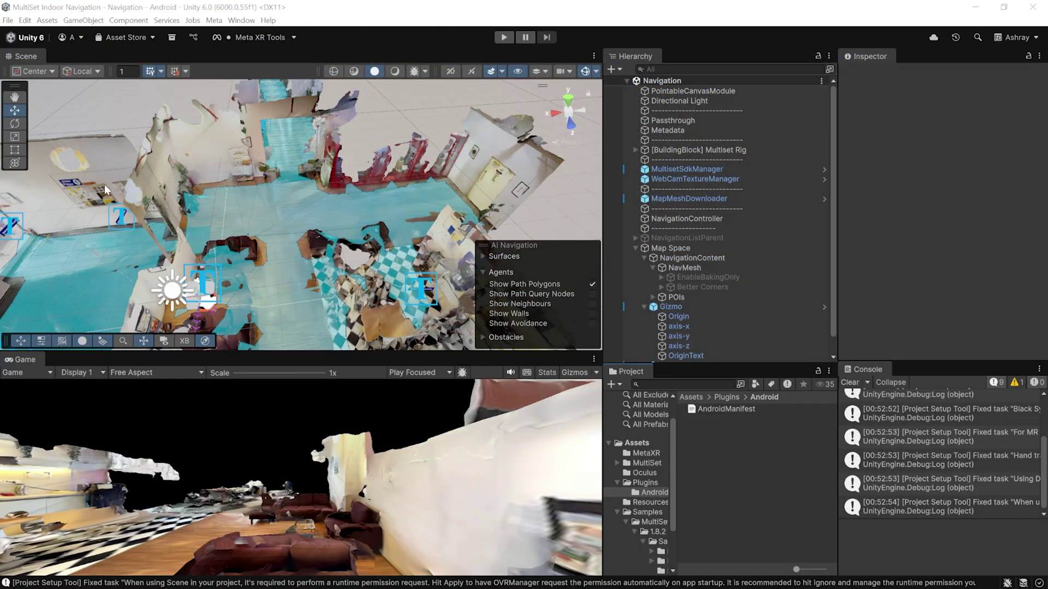
# In Build Profiles, remove SampleScene and add the open Navigation scene to the scene list.
pyautogui.click(8, 21)
pyautogui.moveTo(25, 20)
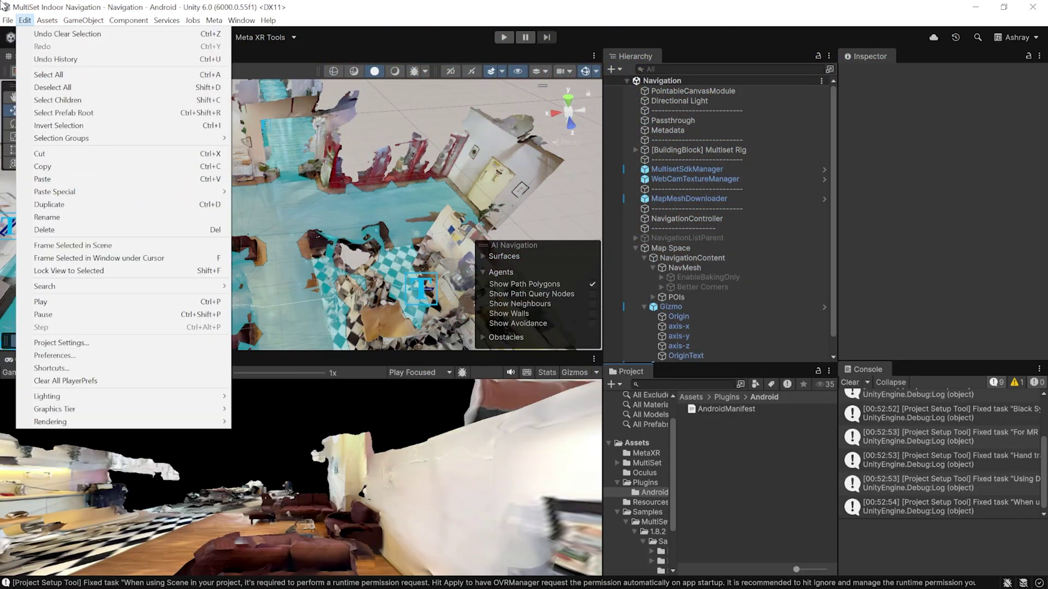
pyautogui.click(67, 169)
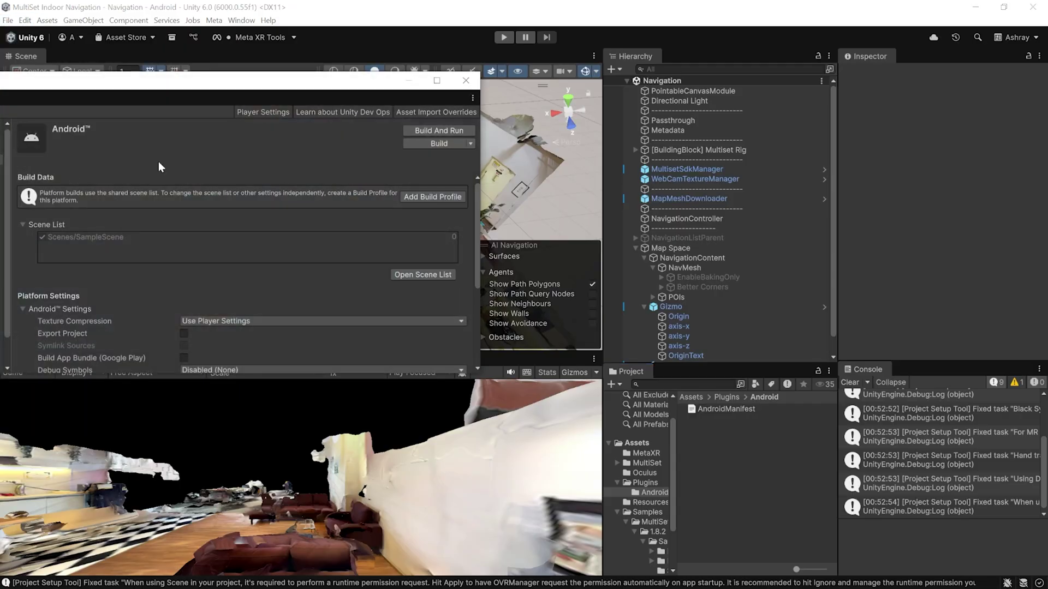
pyautogui.click(410, 221)
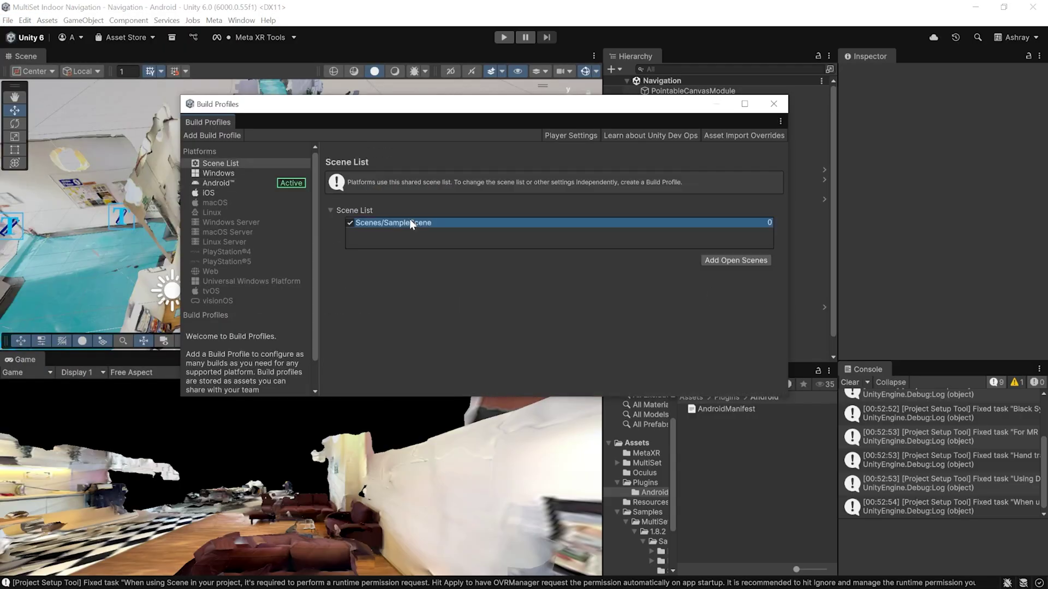
pyautogui.press('Delete')
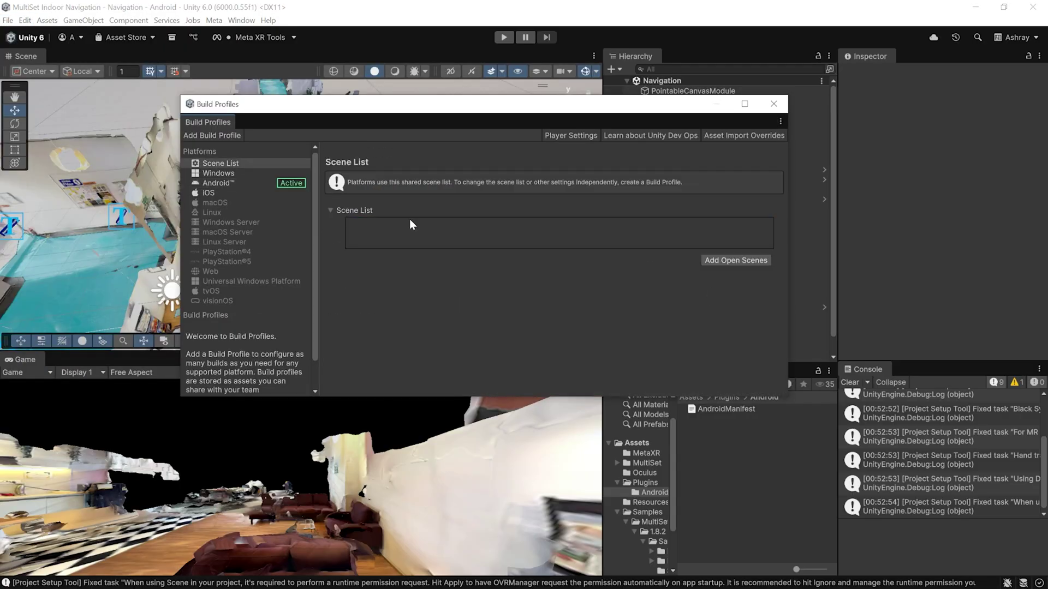
pyautogui.click(722, 261)
# Start an Android Build And Run, creating a new Builds folder as the APK save location.
pyautogui.click(226, 184)
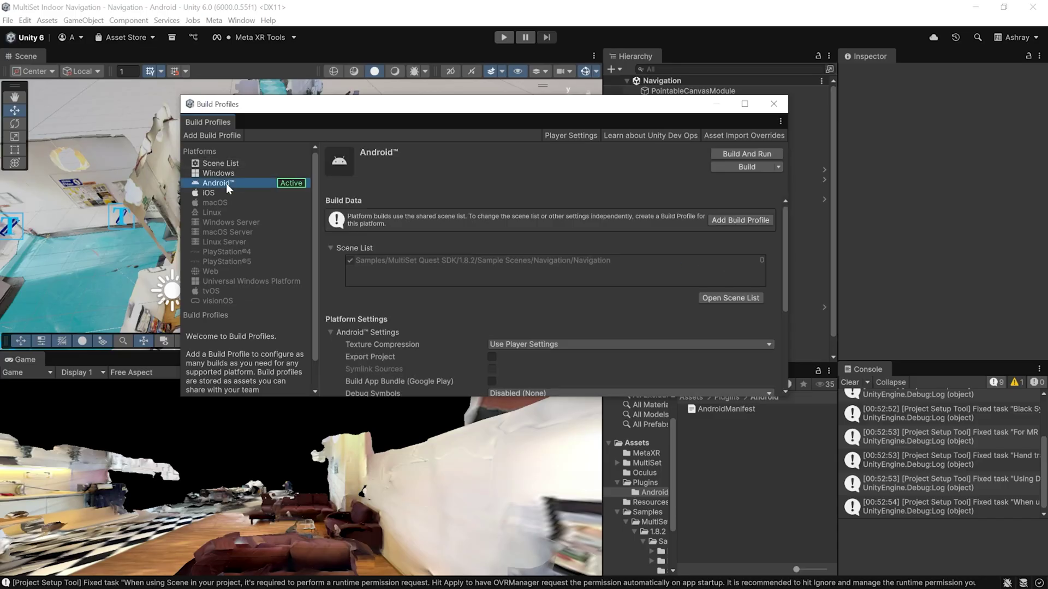
pyautogui.click(732, 153)
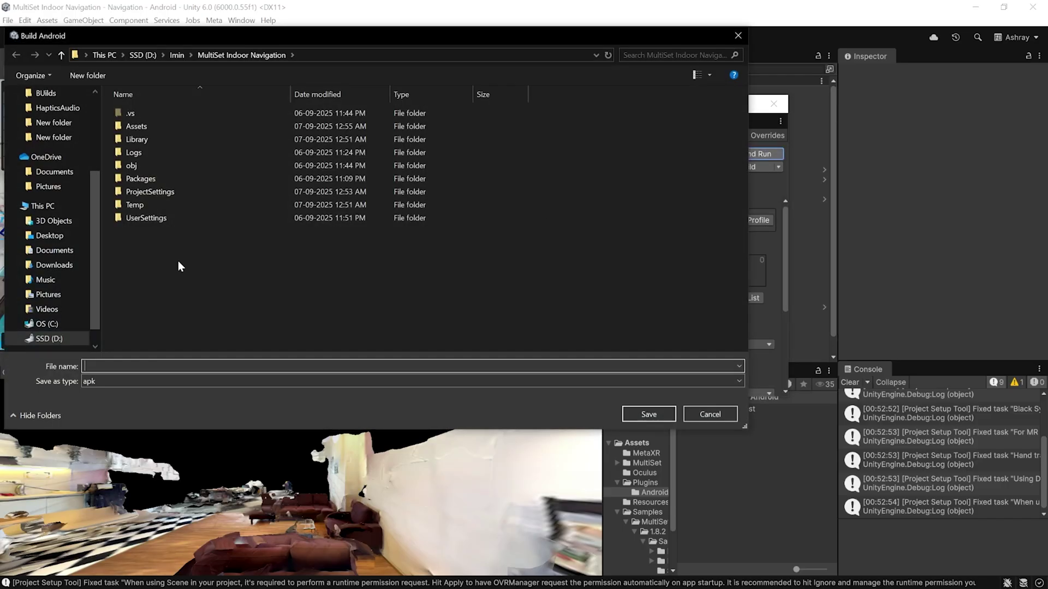
pyautogui.rightClick(142, 259)
pyautogui.moveTo(194, 431)
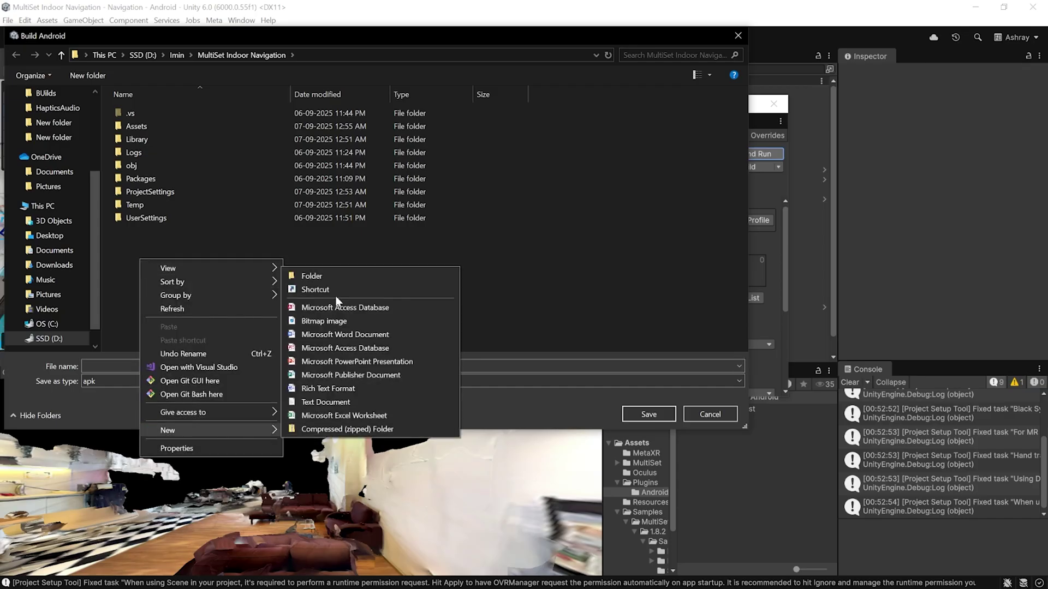
pyautogui.click(320, 274)
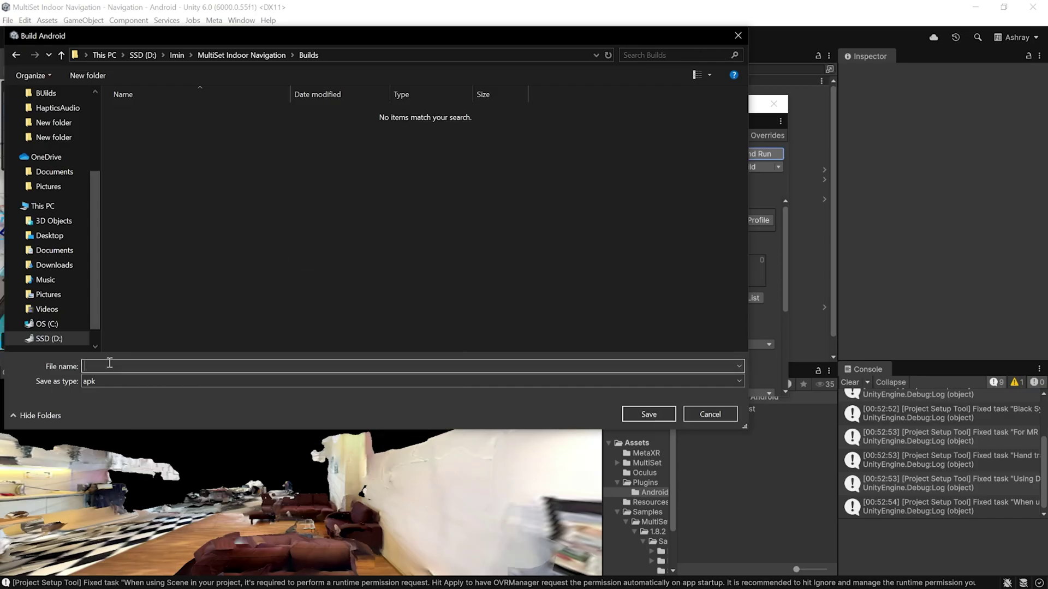